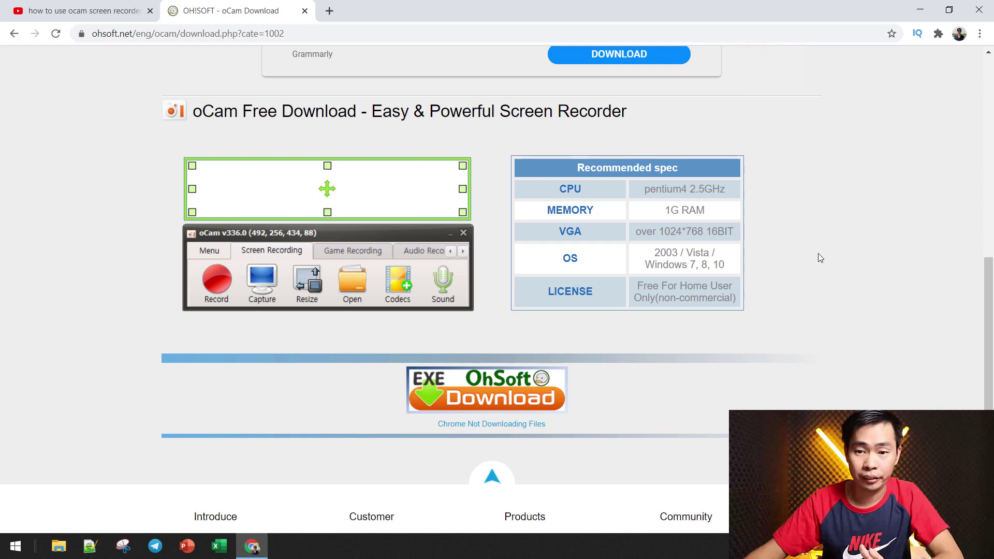
- Launch the downloaded oCam_v515.0 (1).exe installer and allow it to run
{"action": "scroll", "coordinate": [497, 326], "scroll_direction": "down", "scroll_amount": 2}
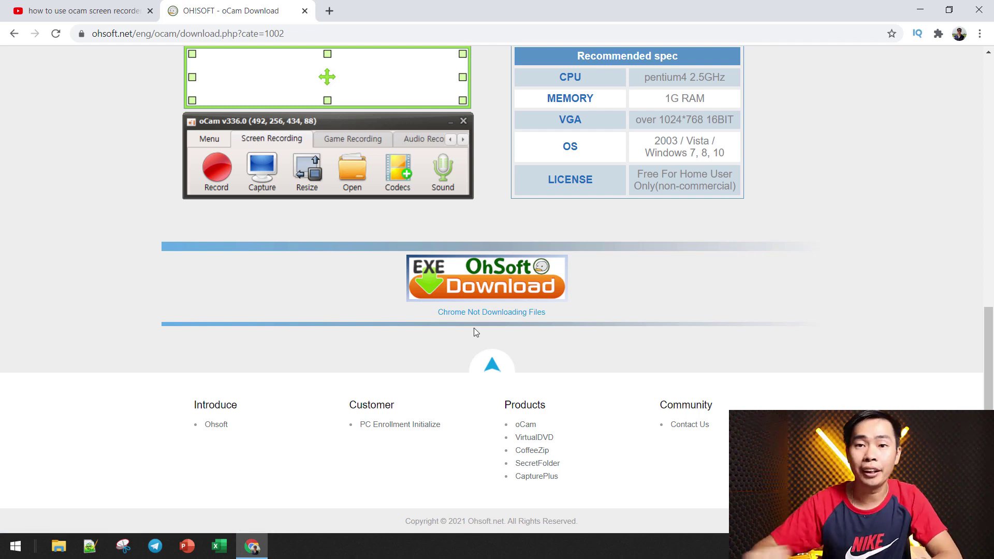
{"action": "left_click", "coordinate": [2, 556]}
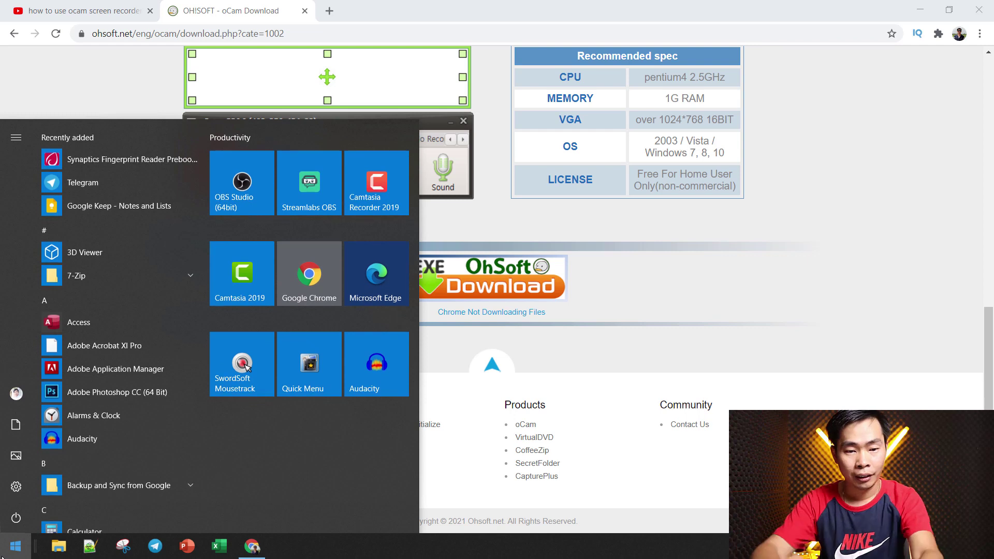
{"action": "type", "text": "ocam"}
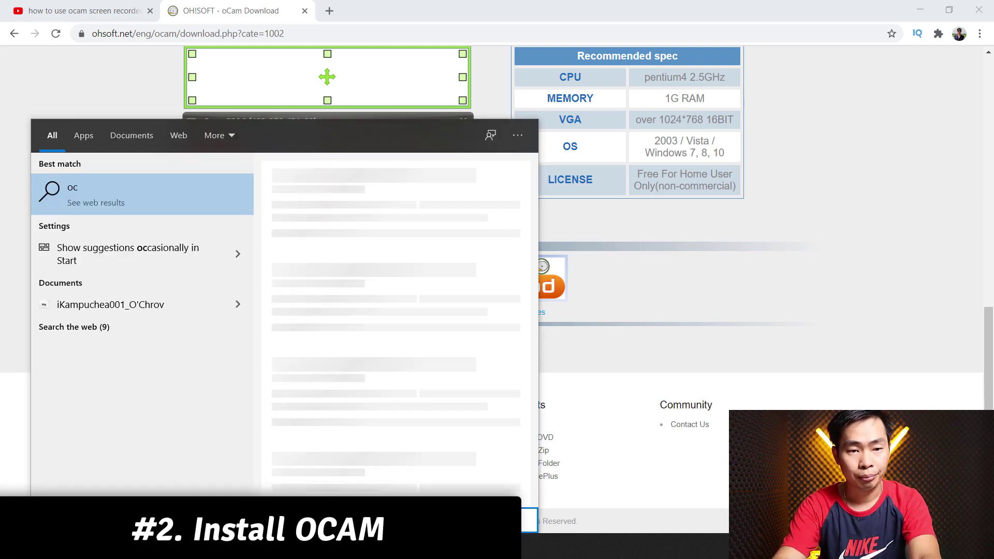
{"action": "key", "text": "Return"}
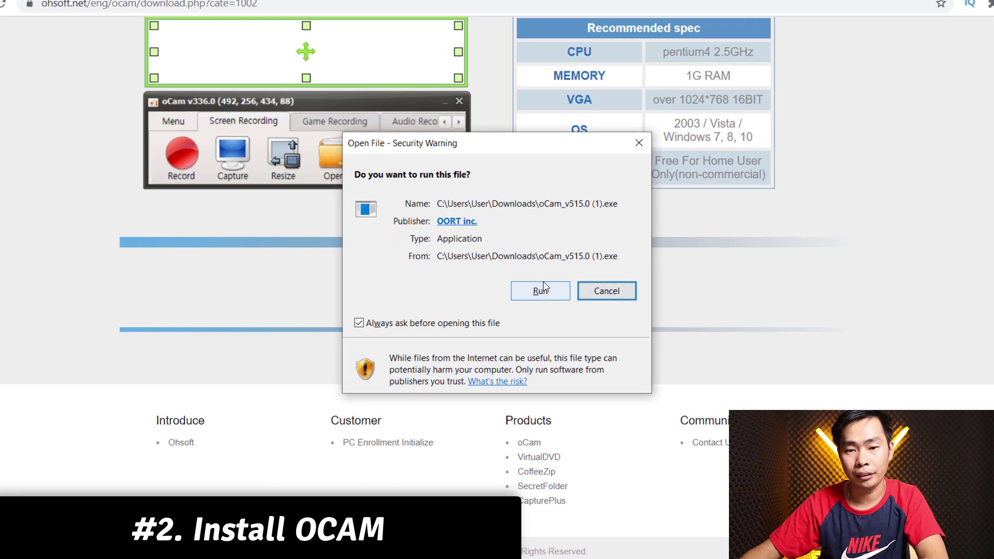
{"action": "left_click", "coordinate": [541, 291]}
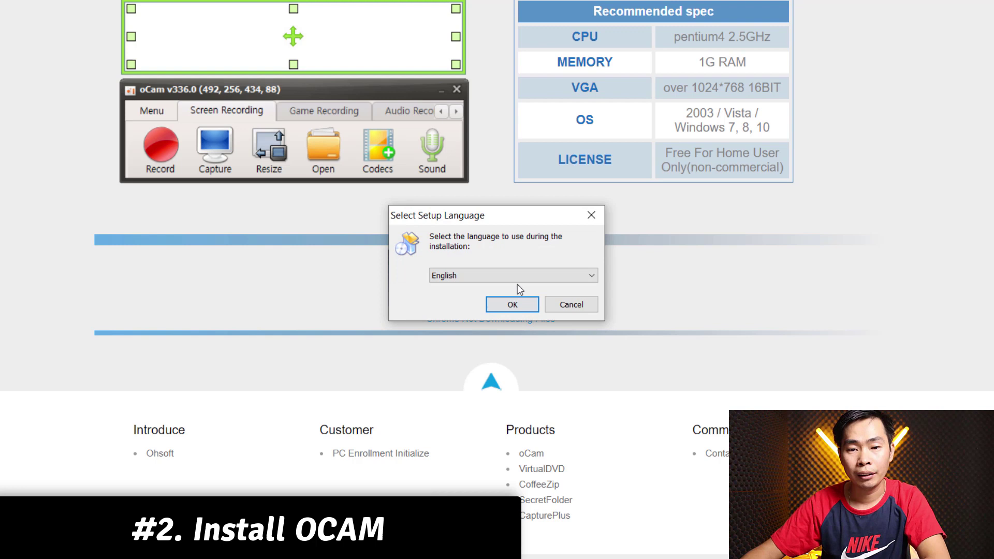
- Choose English as the setup language, accept the oCam license agreement and proceed with the installation
{"action": "left_click", "coordinate": [515, 303]}
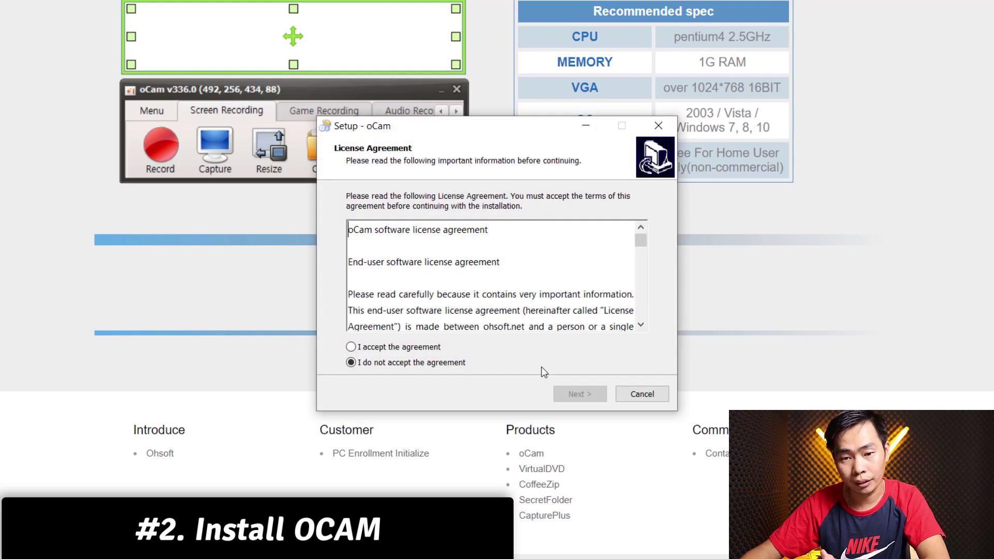
{"action": "left_click", "coordinate": [384, 347]}
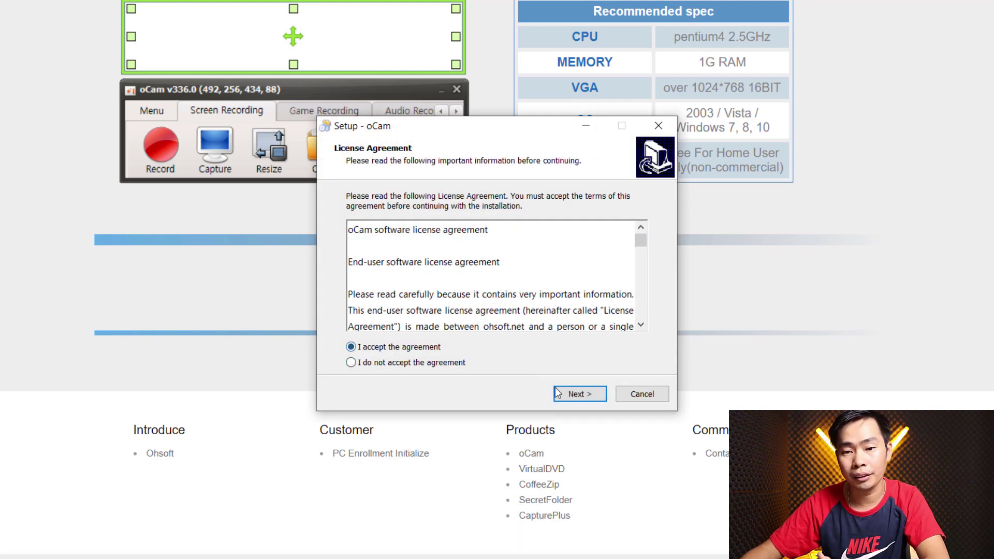
{"action": "left_click", "coordinate": [576, 395]}
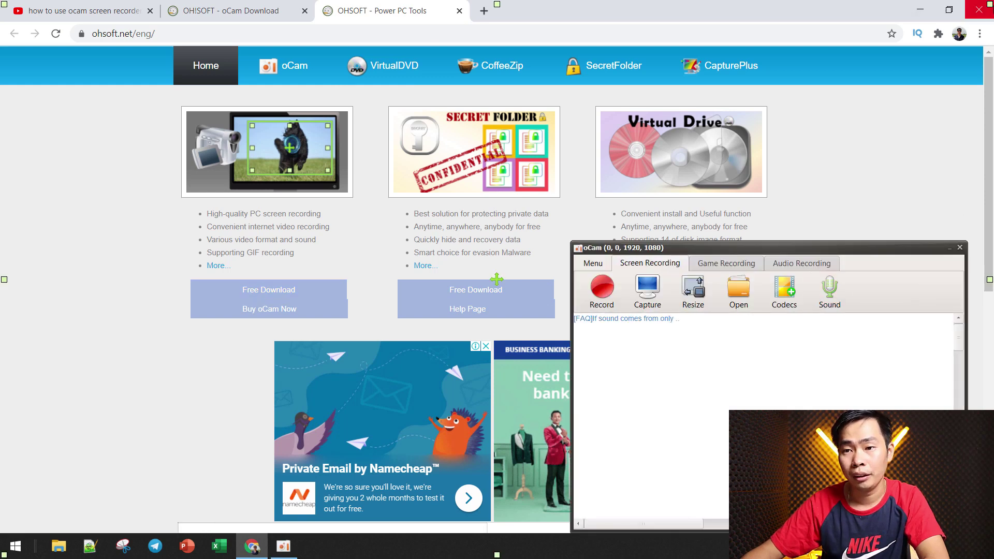
- Close oCam, its advertising window and the browser with the OHSOFT pages
{"action": "left_click", "coordinate": [979, 10]}
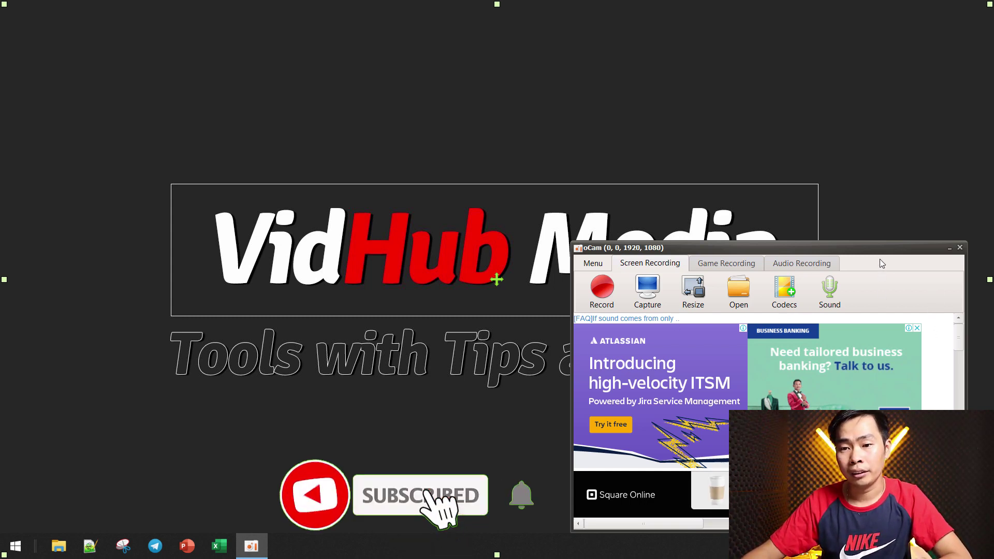
{"action": "left_click", "coordinate": [961, 248]}
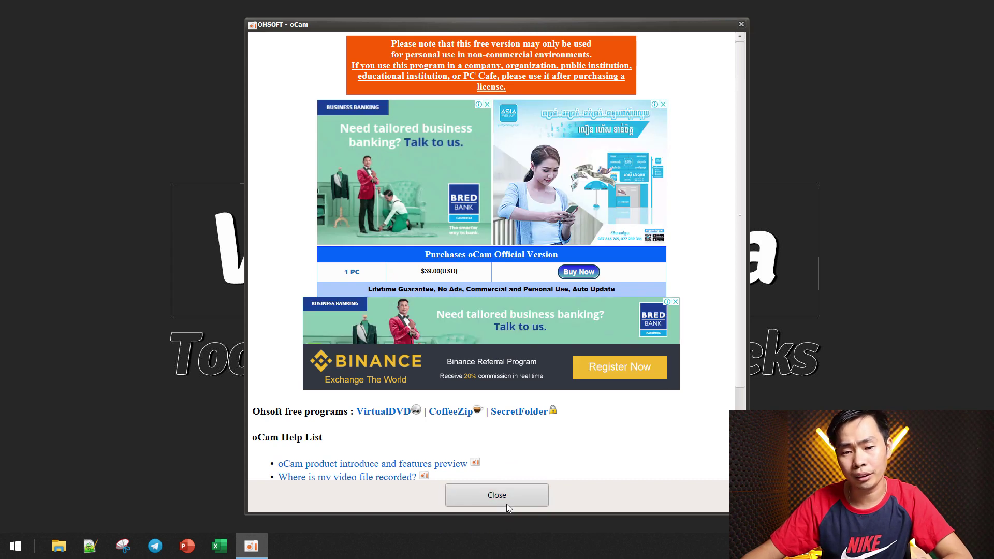
{"action": "left_click", "coordinate": [509, 498]}
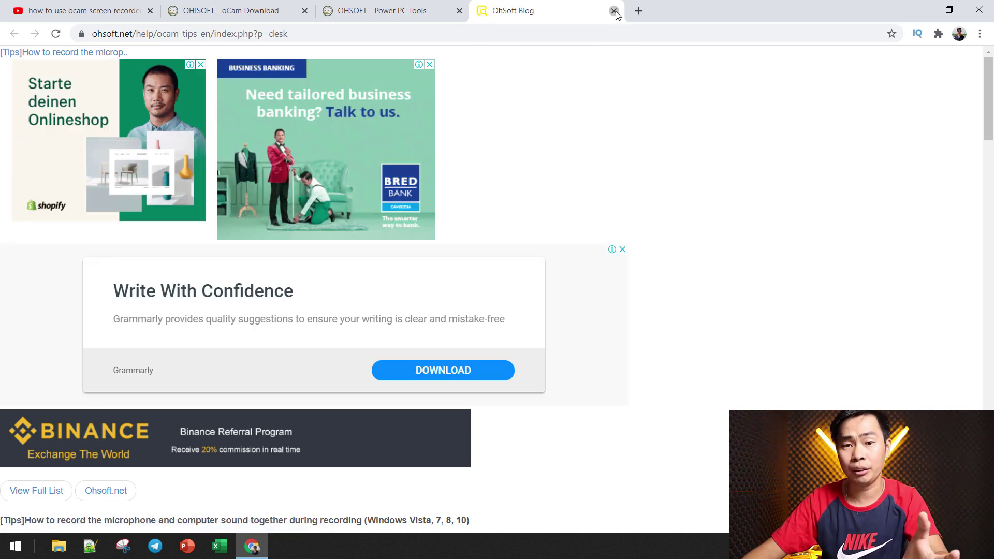
{"action": "left_click", "coordinate": [614, 11]}
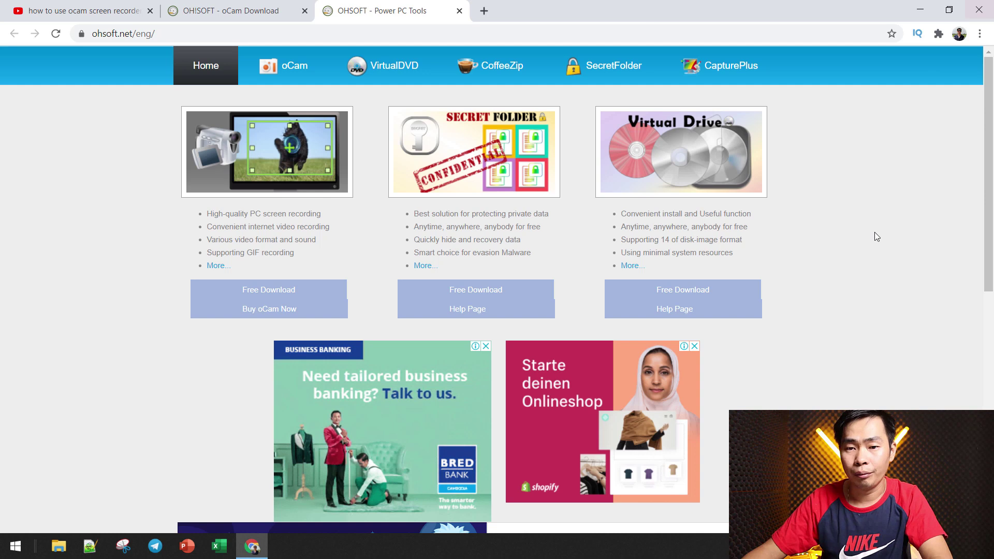
{"action": "key", "text": "alt+F4"}
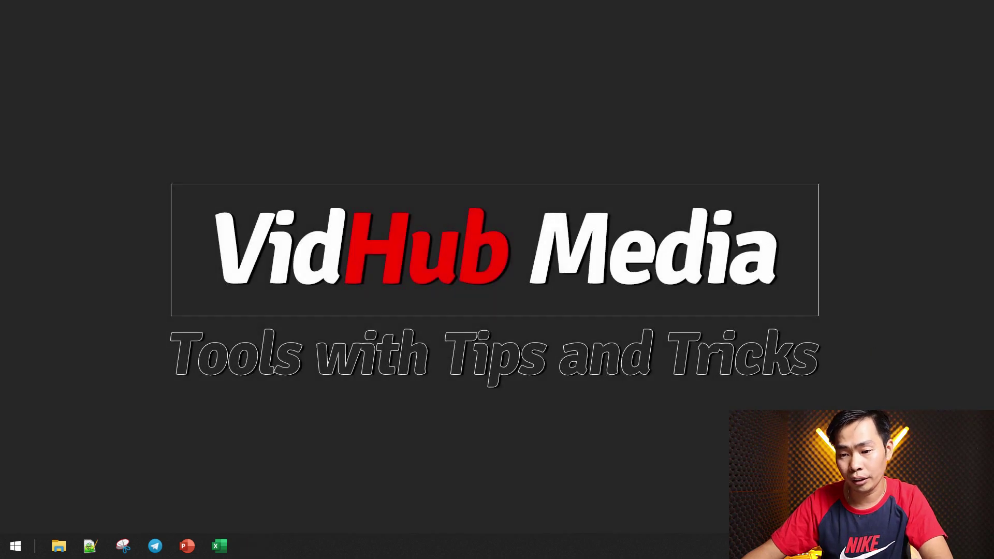
- Turn off the computer's Wi-Fi and return to the desktop
{"action": "left_click", "coordinate": [914, 546]}
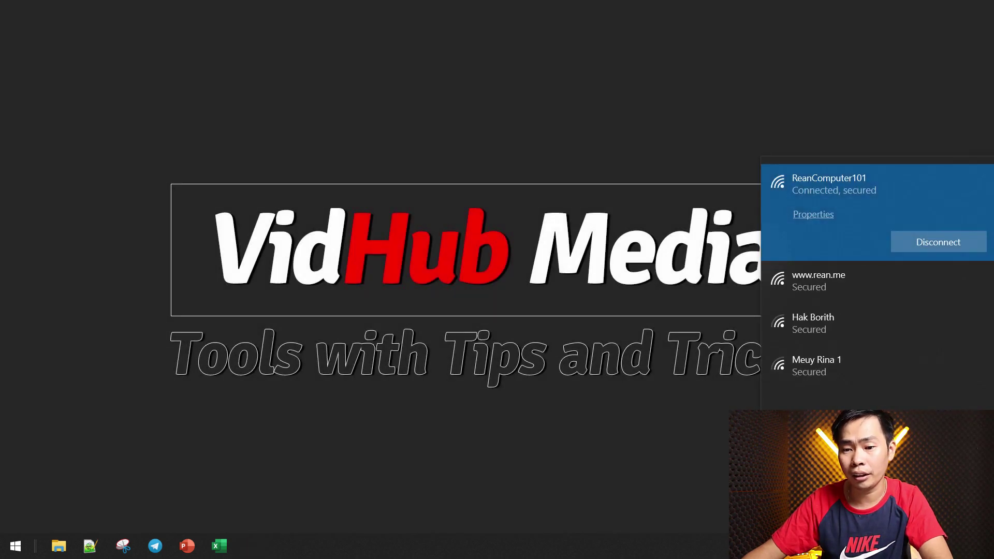
{"action": "left_click", "coordinate": [787, 513]}
{"action": "left_click", "coordinate": [649, 494]}
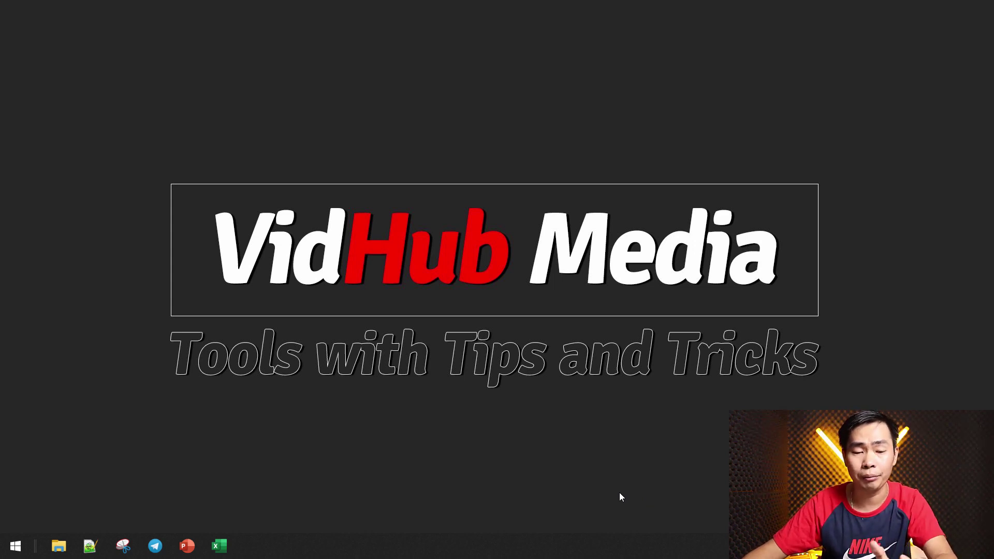
- Find oCam among the installed programs and launch it
{"action": "left_click", "coordinate": [16, 546]}
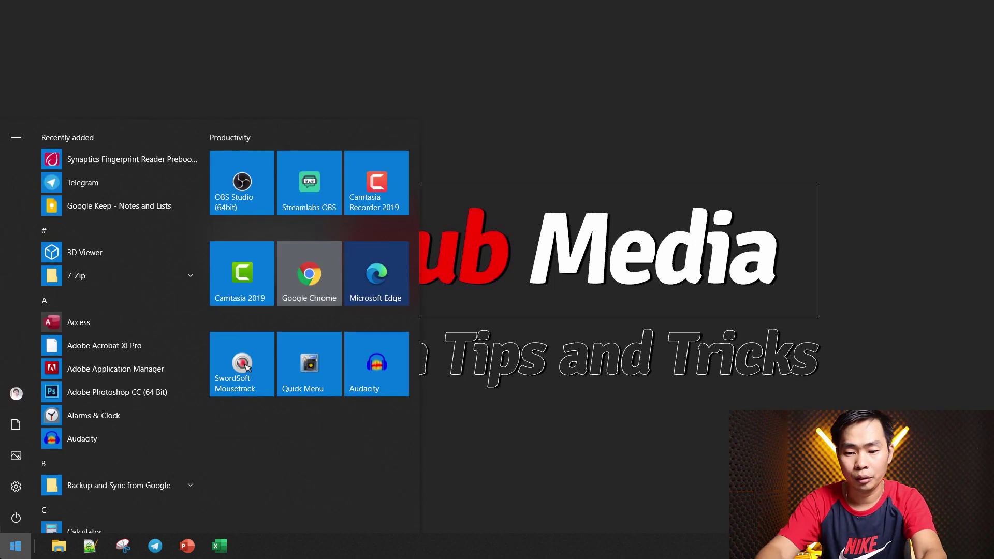
{"action": "type", "text": "ocam"}
{"action": "key", "text": "Return"}
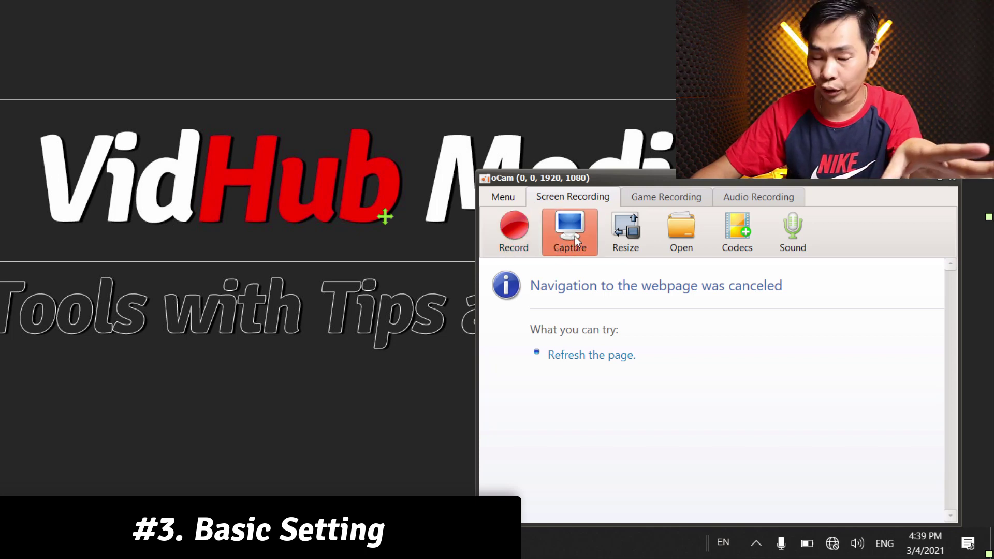
- Try to pick the recording area on the desktop with the Select area option
{"action": "left_click", "coordinate": [626, 233]}
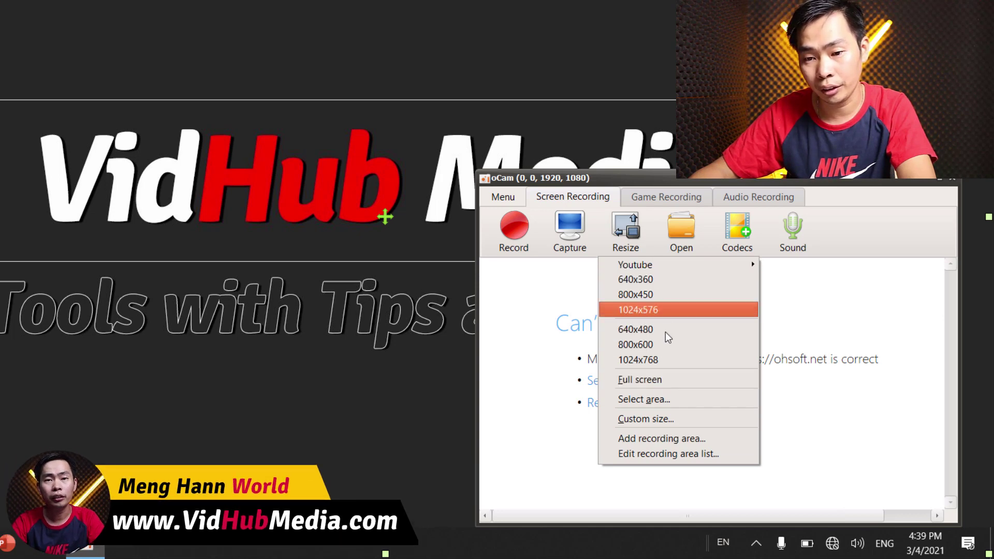
{"action": "left_click", "coordinate": [667, 400]}
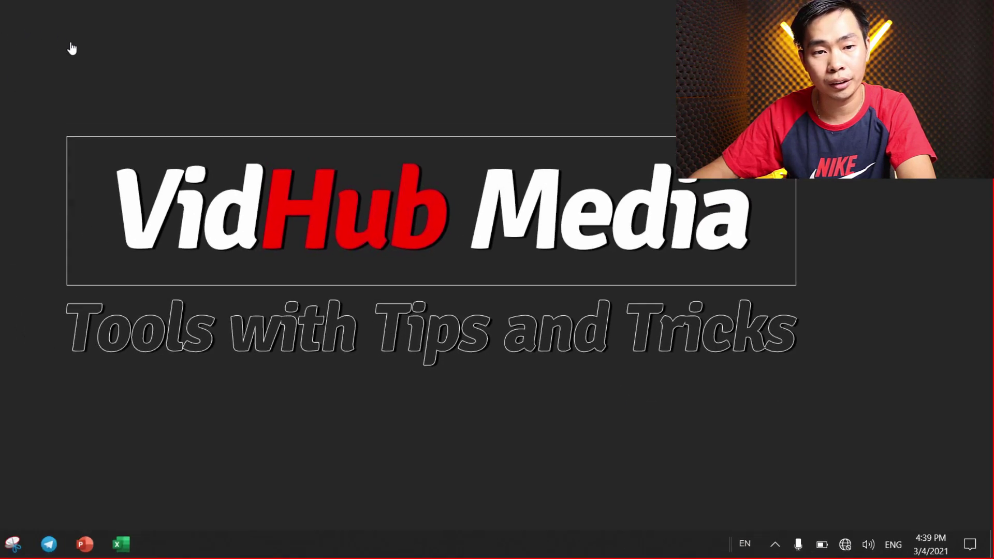
{"action": "left_click", "coordinate": [342, 339]}
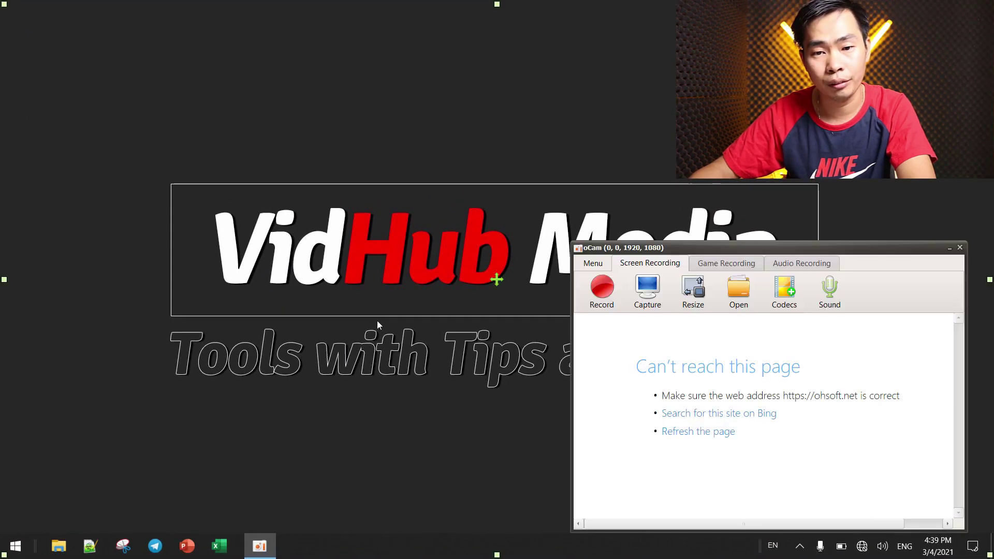
- Look at the custom size setting and the YouTube size presets, and set the recording area to full screen
{"action": "left_click", "coordinate": [685, 293]}
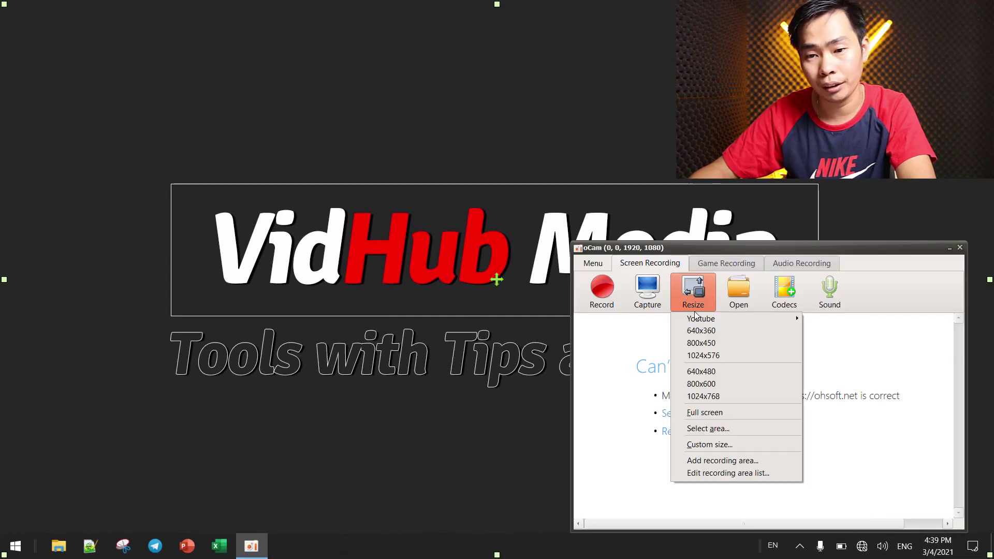
{"action": "left_click", "coordinate": [732, 445]}
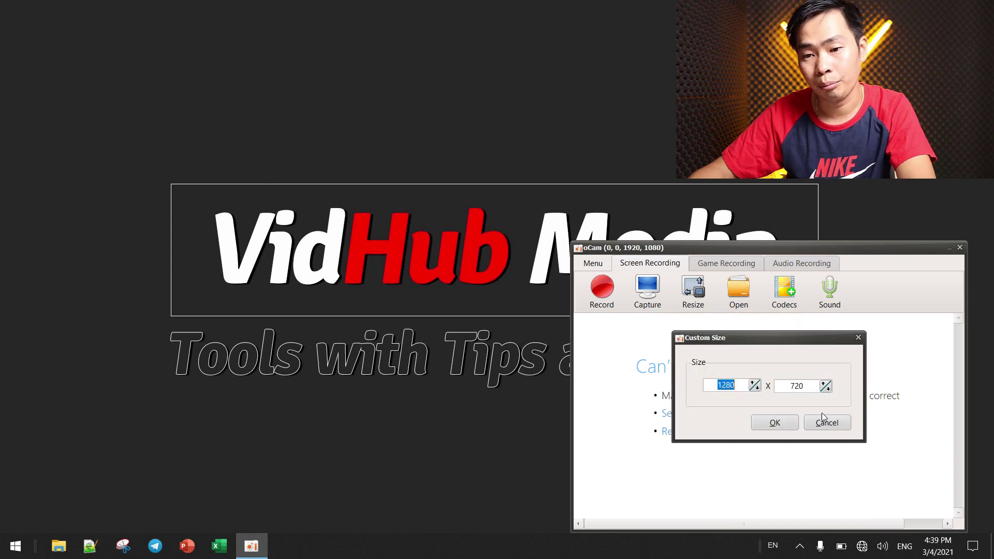
{"action": "left_click", "coordinate": [839, 425]}
{"action": "left_click", "coordinate": [694, 294]}
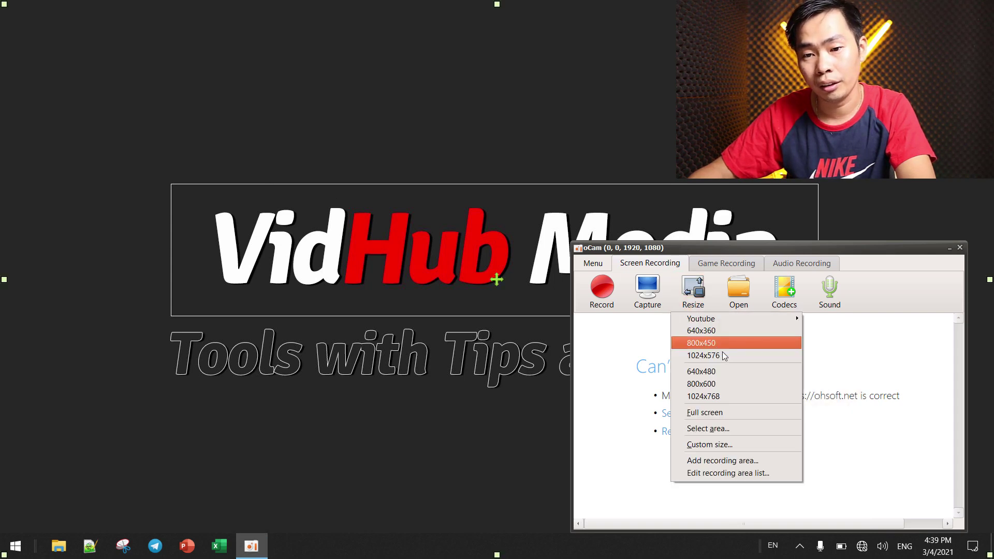
{"action": "mouse_move", "coordinate": [761, 321]}
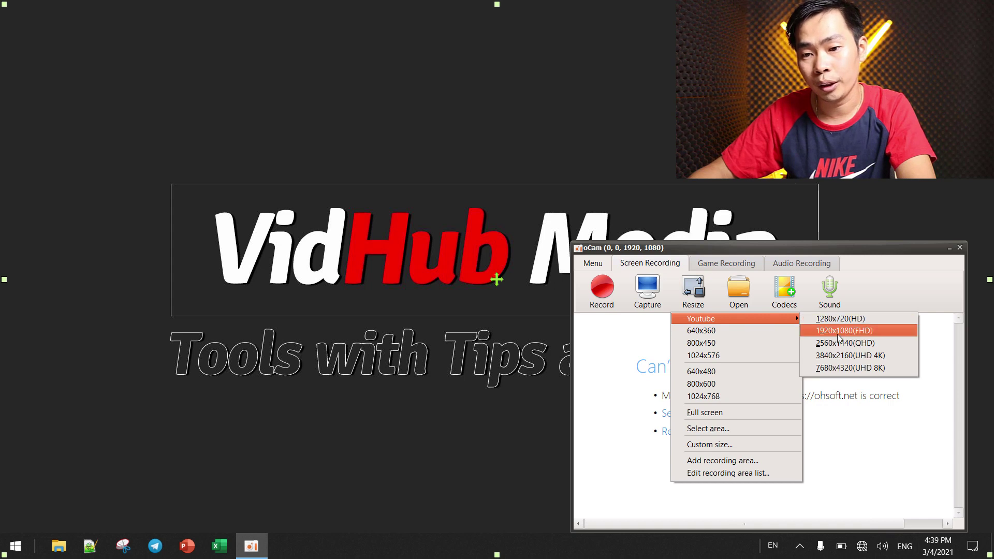
{"action": "left_click", "coordinate": [732, 410]}
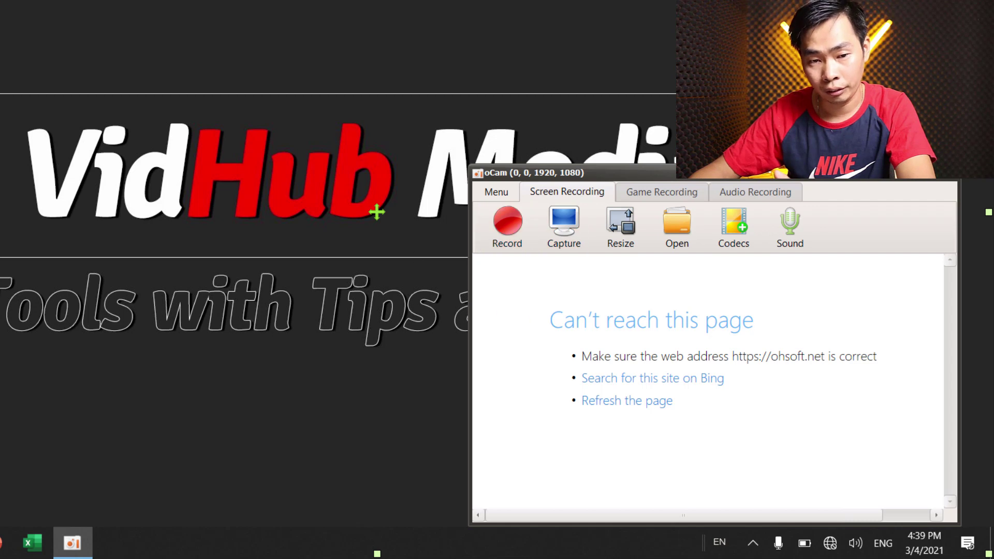
- Review the recording size presets and the available video codec containers, keeping the current choices
{"action": "left_click", "coordinate": [634, 229]}
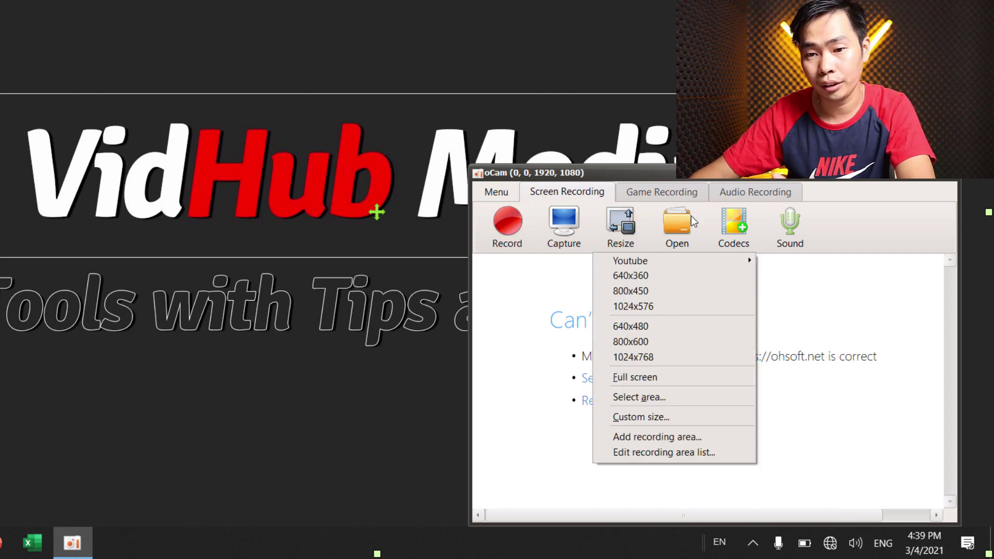
{"action": "left_click", "coordinate": [741, 239]}
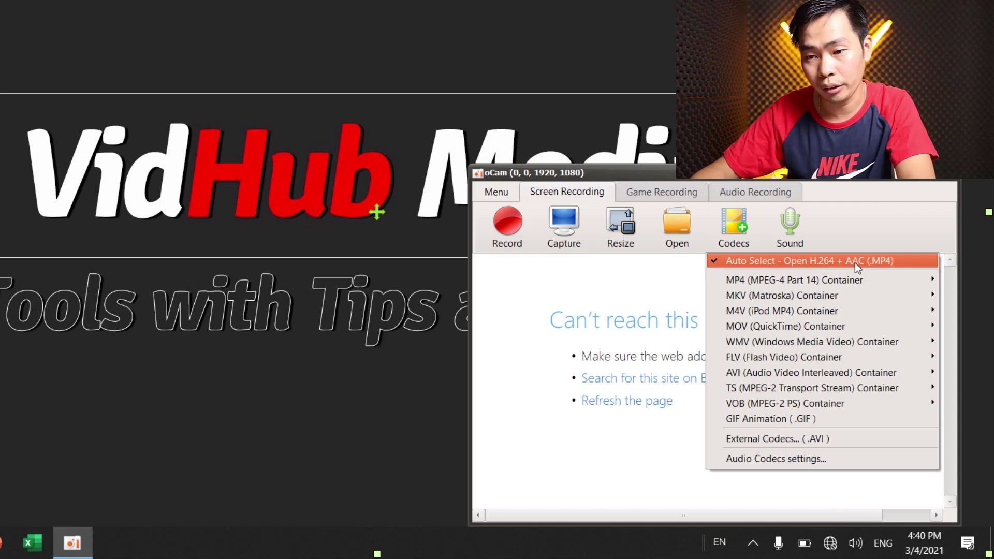
{"action": "left_click", "coordinate": [855, 212]}
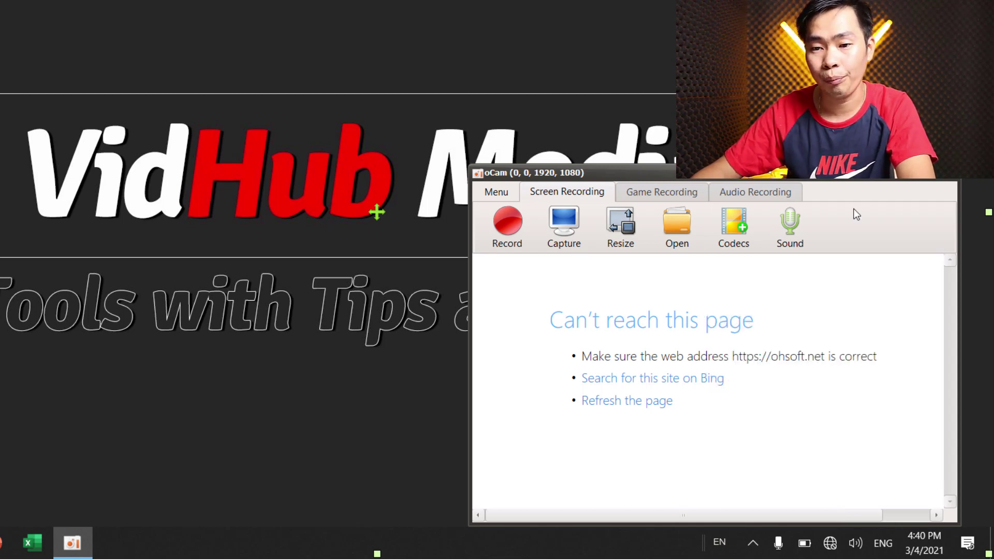
- Set the recording microphone to Microphone Array (Realtek(R) Audio) and glance at the Audio Recording mode
{"action": "left_click", "coordinate": [789, 228]}
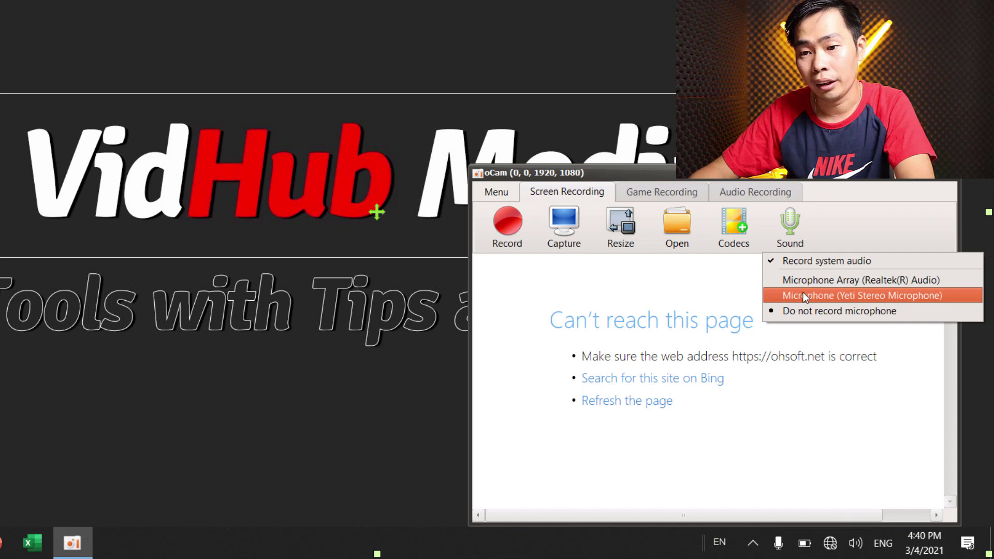
{"action": "left_click", "coordinate": [828, 281]}
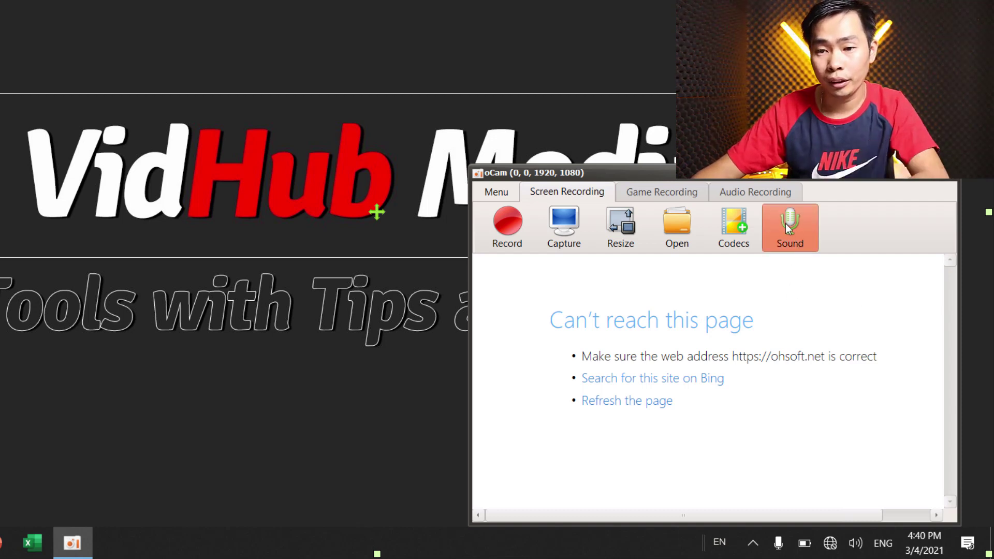
{"action": "left_click", "coordinate": [752, 192]}
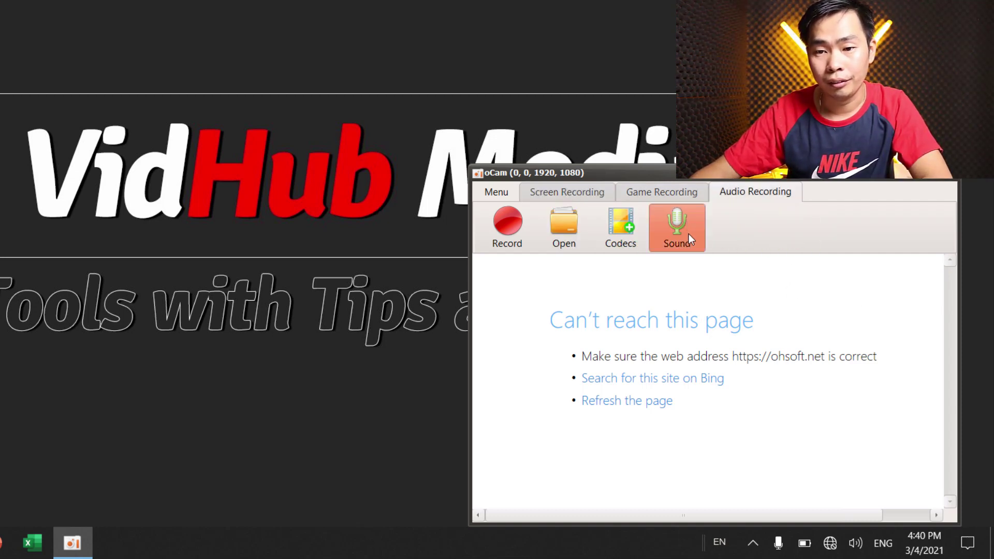
{"action": "left_click", "coordinate": [567, 193]}
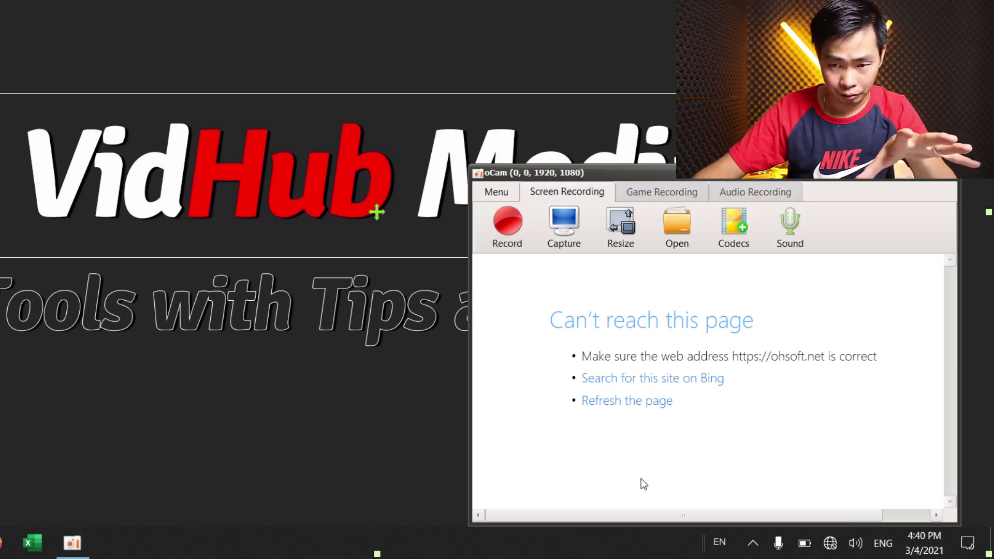
- Start the full-screen recording and create a blank workbook in Excel
{"action": "left_click", "coordinate": [507, 228]}
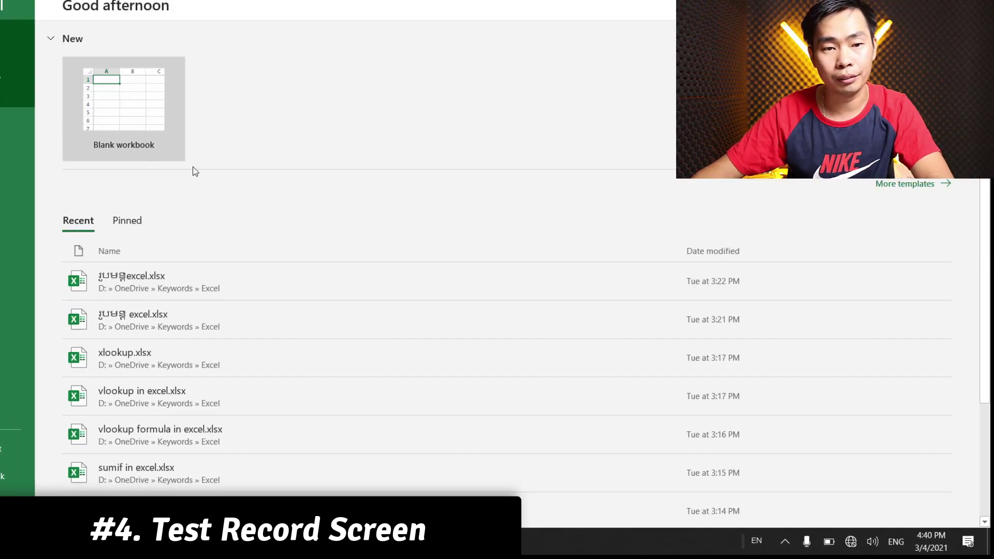
{"action": "left_click", "coordinate": [183, 138]}
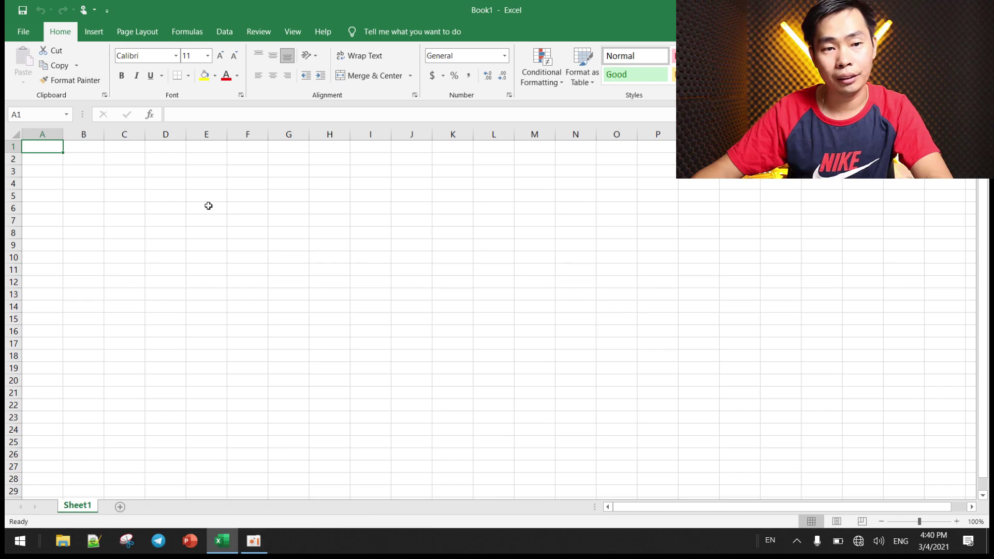
- Enter 1 and 2 in cells E4 and E5 and fill the number series down column E to row 37
{"action": "left_click", "coordinate": [207, 206]}
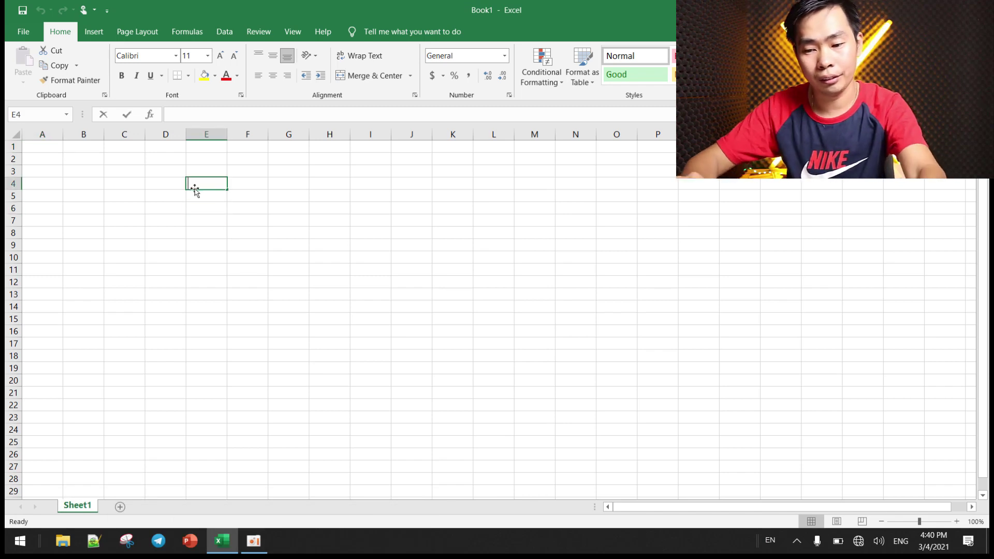
{"action": "type", "text": "1"}
{"action": "key", "text": "Return"}
{"action": "type", "text": "2"}
{"action": "key", "text": "Return"}
{"action": "left_click_drag", "start_coordinate": [202, 184], "coordinate": [139, 477]}
{"action": "left_click", "coordinate": [230, 200]}
{"action": "left_click", "coordinate": [219, 182]}
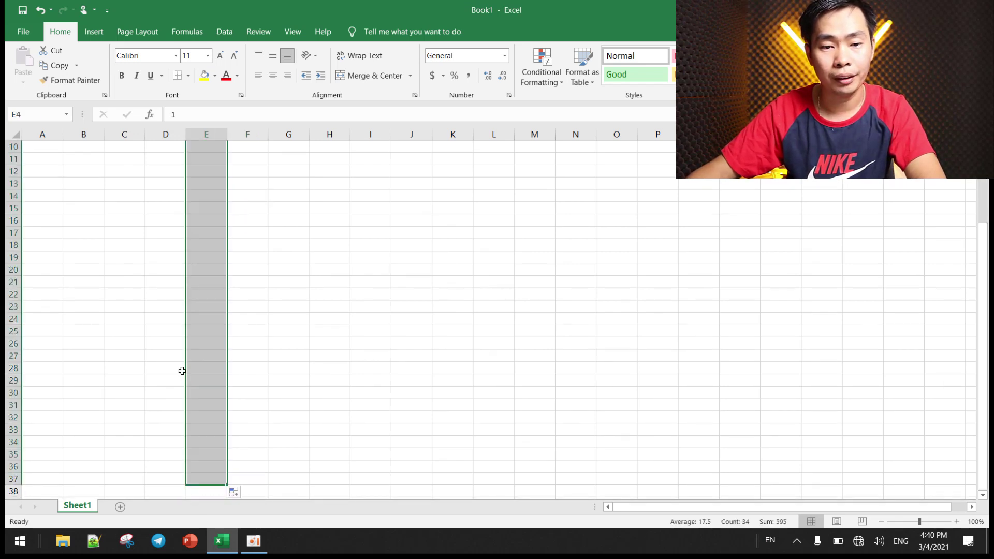
{"action": "left_click", "coordinate": [283, 337]}
{"action": "scroll", "coordinate": [285, 334], "scroll_direction": "up", "scroll_amount": 3}
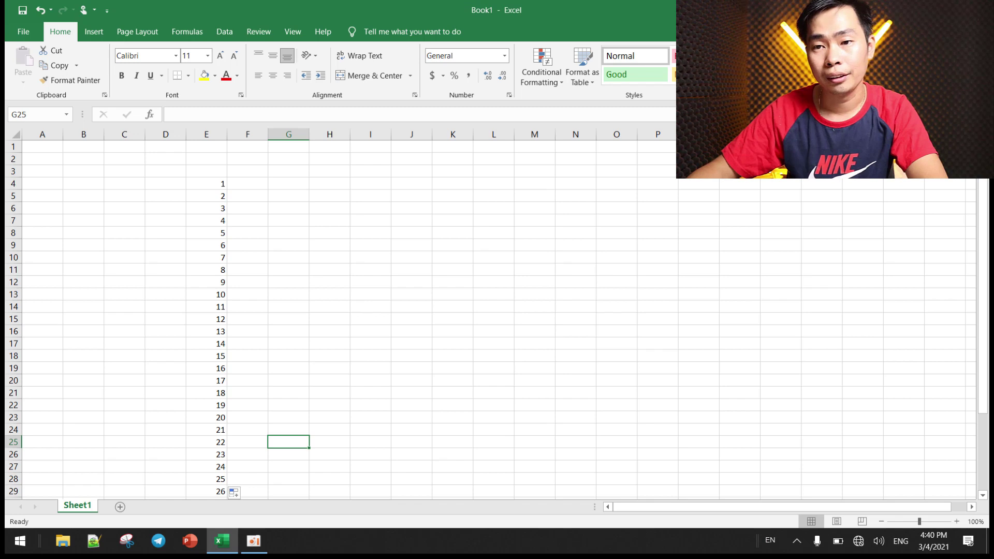
- Close Excel without saving Book1 and stop the screen recording in oCam
{"action": "key", "text": "alt+F4"}
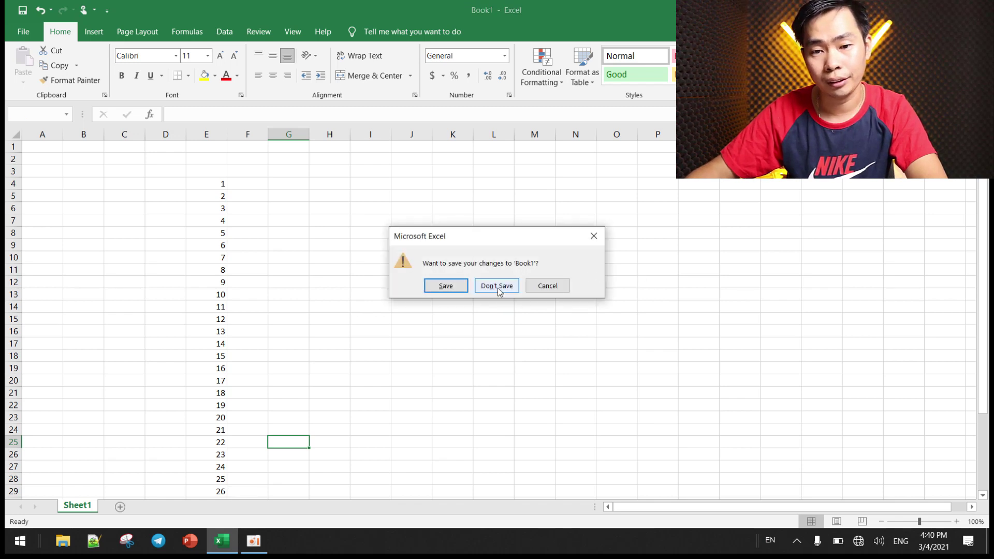
{"action": "left_click", "coordinate": [497, 286]}
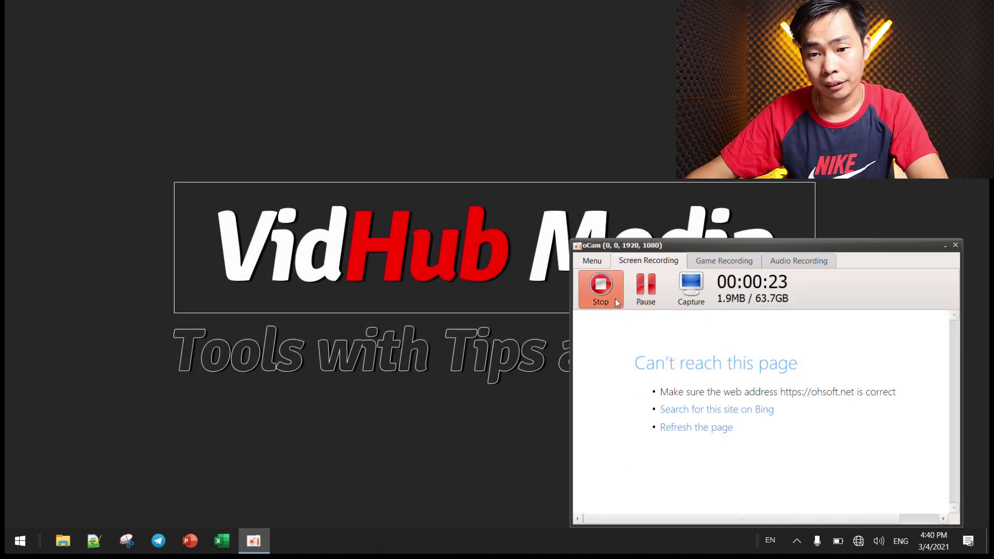
{"action": "left_click", "coordinate": [599, 290]}
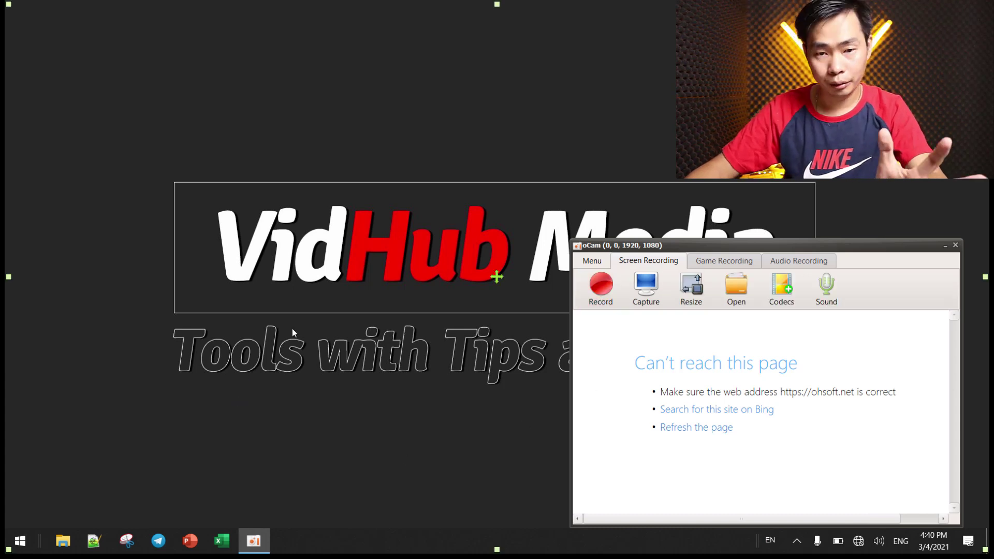
- Open the oCam output folder and check the file size of Record_2021_03_04_16_40_32_952.mp4 in its properties
{"action": "left_click", "coordinate": [737, 291]}
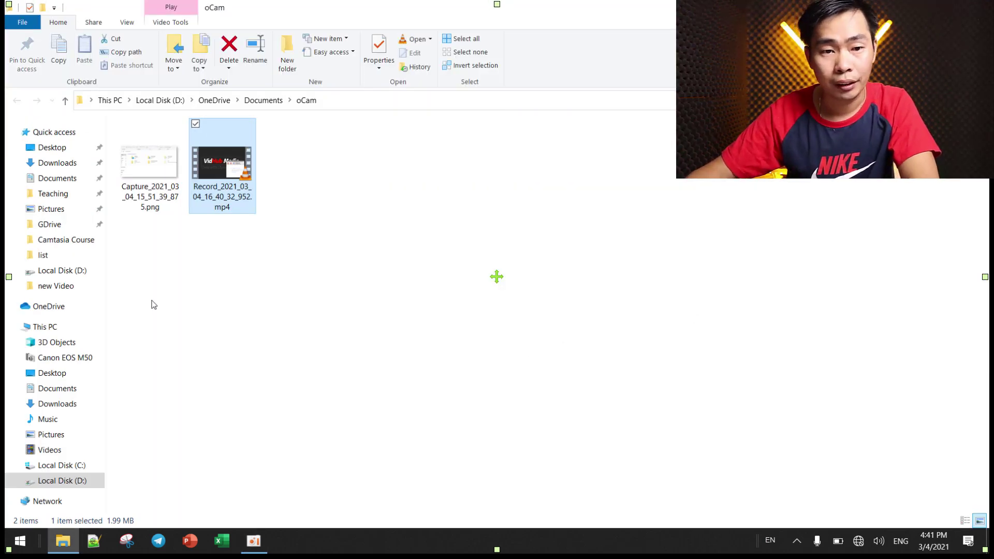
{"action": "right_click", "coordinate": [225, 182]}
{"action": "left_click", "coordinate": [156, 463]}
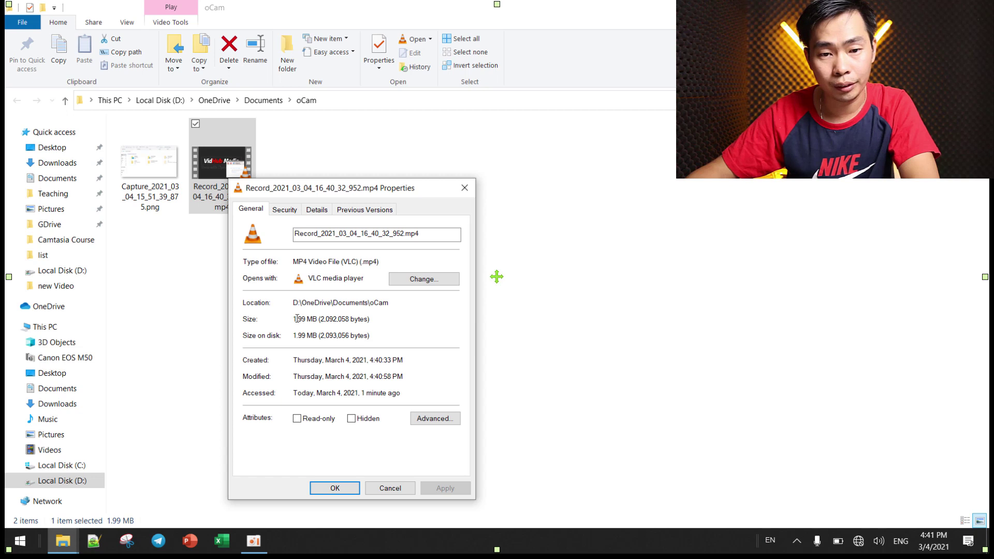
{"action": "left_click_drag", "start_coordinate": [316, 320], "coordinate": [292, 321]}
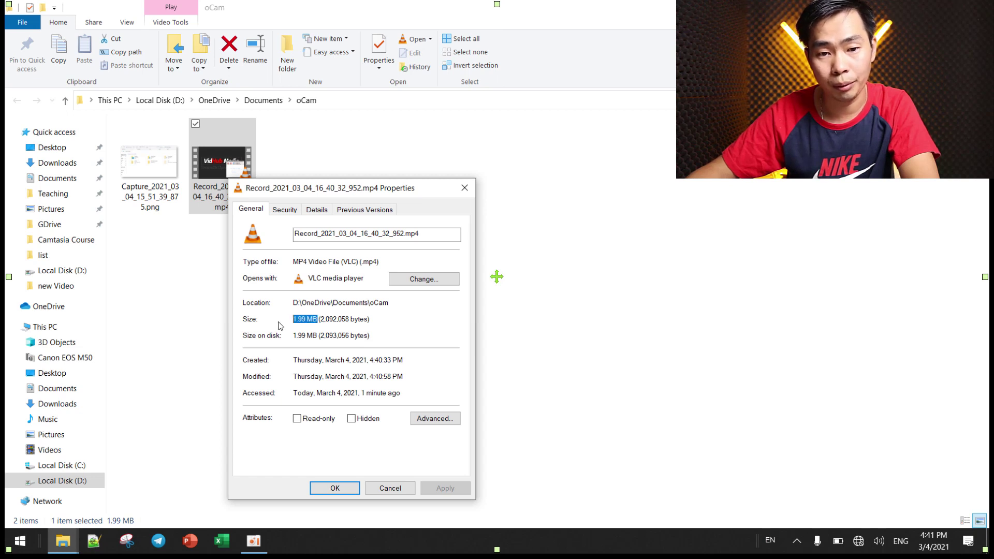
- Check the recorded video's frame width, frame height and frame rate in its details, and close the properties
{"action": "left_click", "coordinate": [317, 209]}
{"action": "left_click", "coordinate": [330, 338]}
{"action": "left_click", "coordinate": [330, 347]}
{"action": "left_click", "coordinate": [351, 379]}
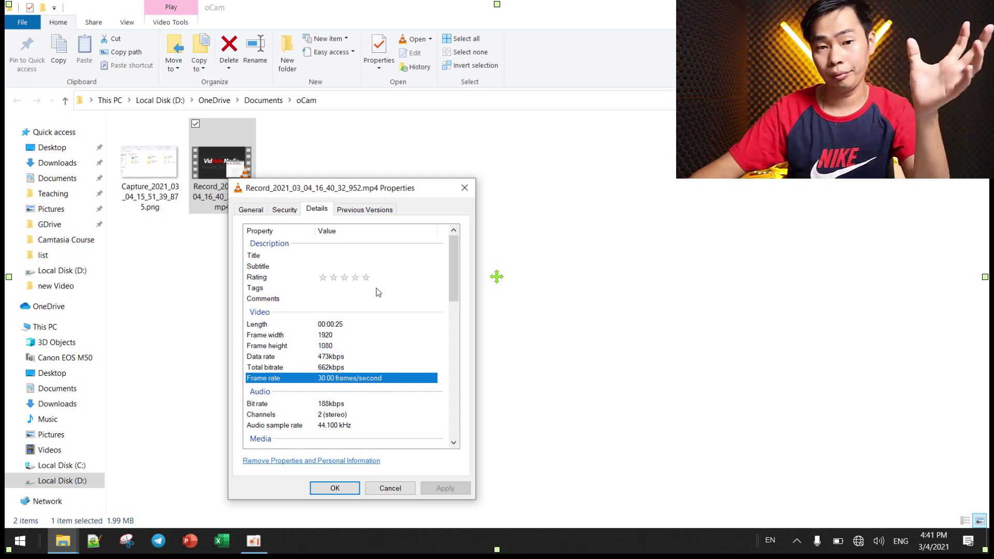
{"action": "left_click", "coordinate": [465, 188]}
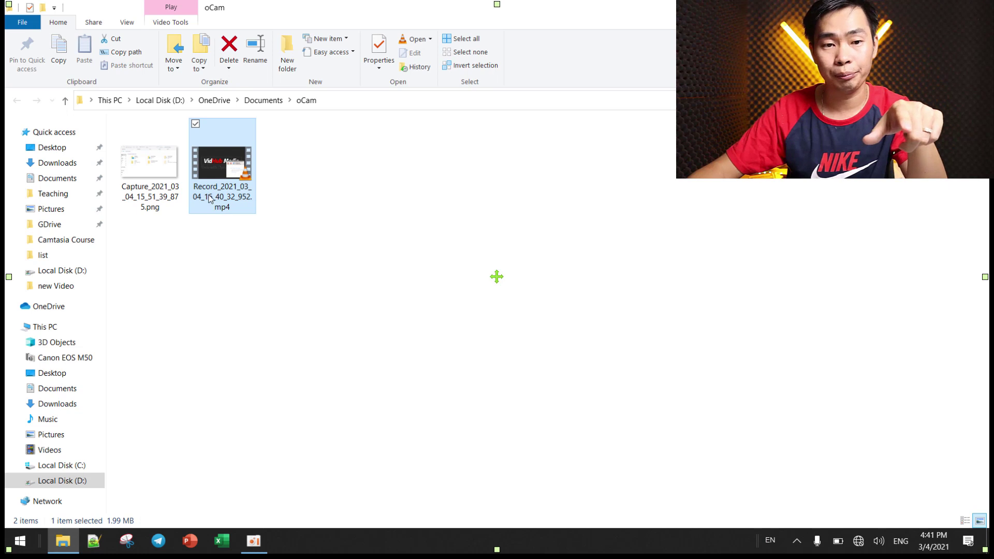
- Play the recorded MP4 in VLC media player and skip ahead to check its content
{"action": "double_click", "coordinate": [219, 188]}
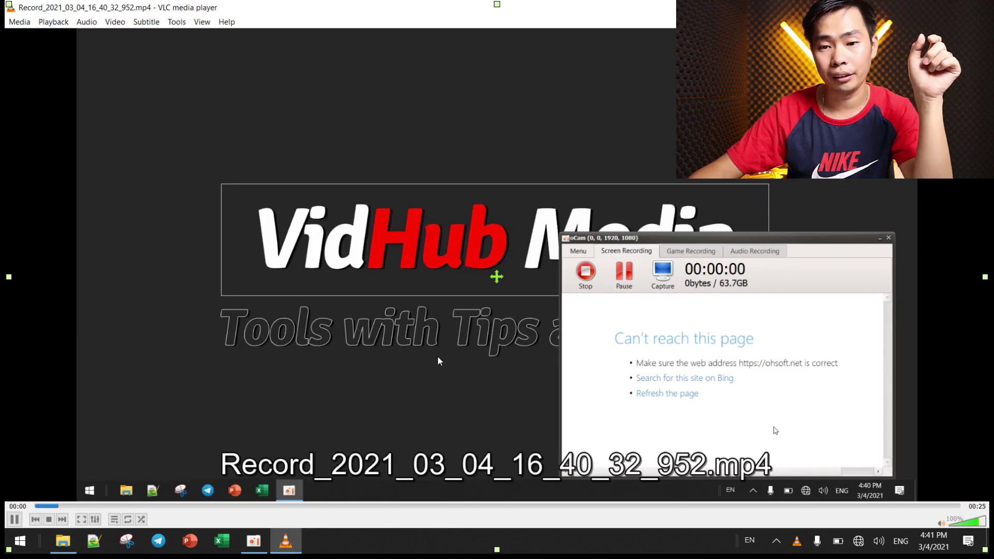
{"action": "left_click", "coordinate": [390, 506]}
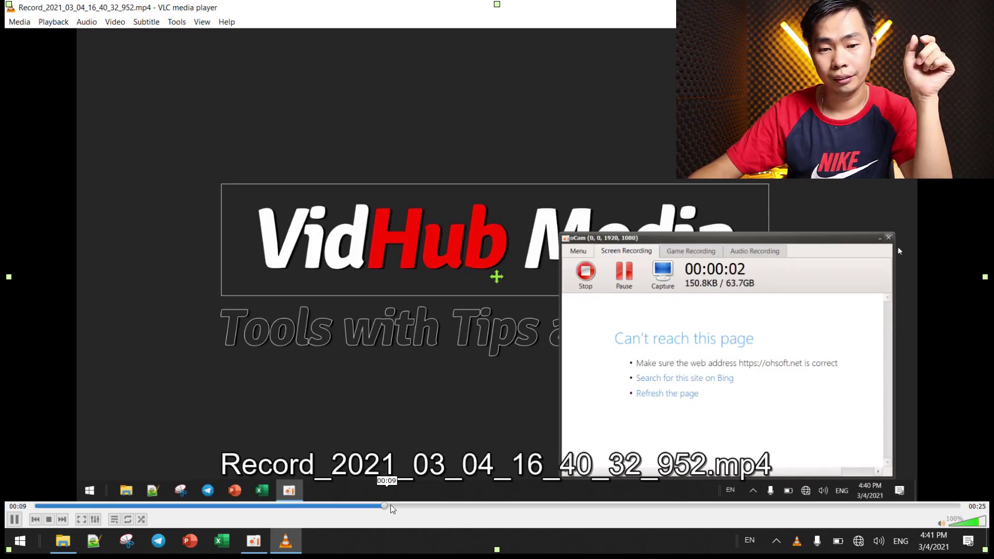
{"action": "left_click", "coordinate": [475, 505]}
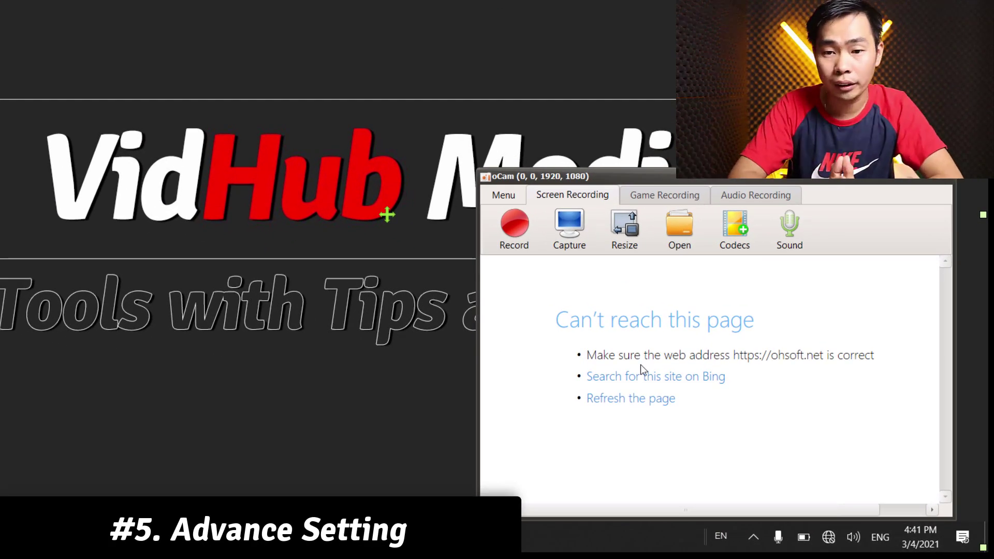
- Open oCam's general recording options and set the video FPS to 24
{"action": "left_click", "coordinate": [496, 195]}
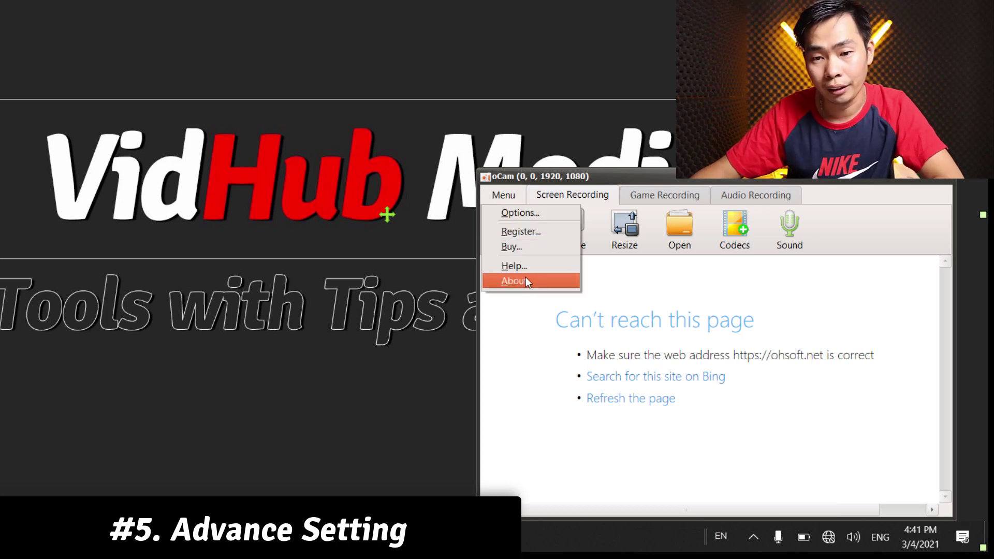
{"action": "left_click", "coordinate": [538, 216]}
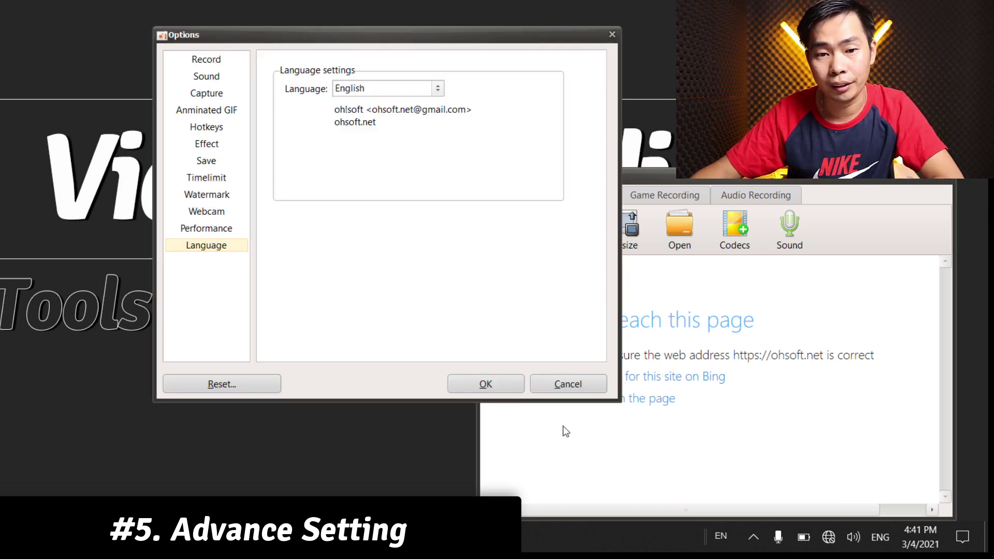
{"action": "left_click", "coordinate": [210, 62]}
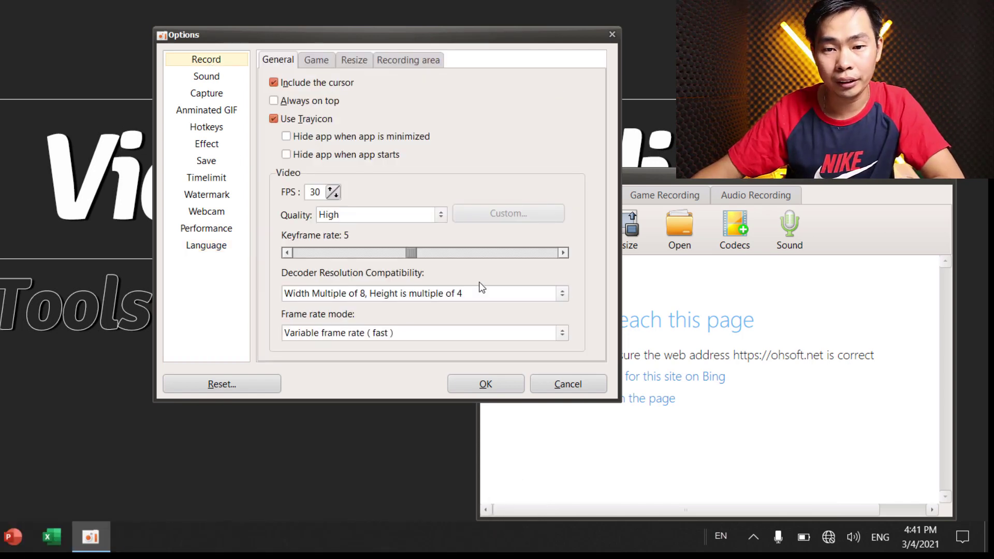
{"action": "scroll", "coordinate": [482, 288], "scroll_direction": "up", "scroll_amount": 1}
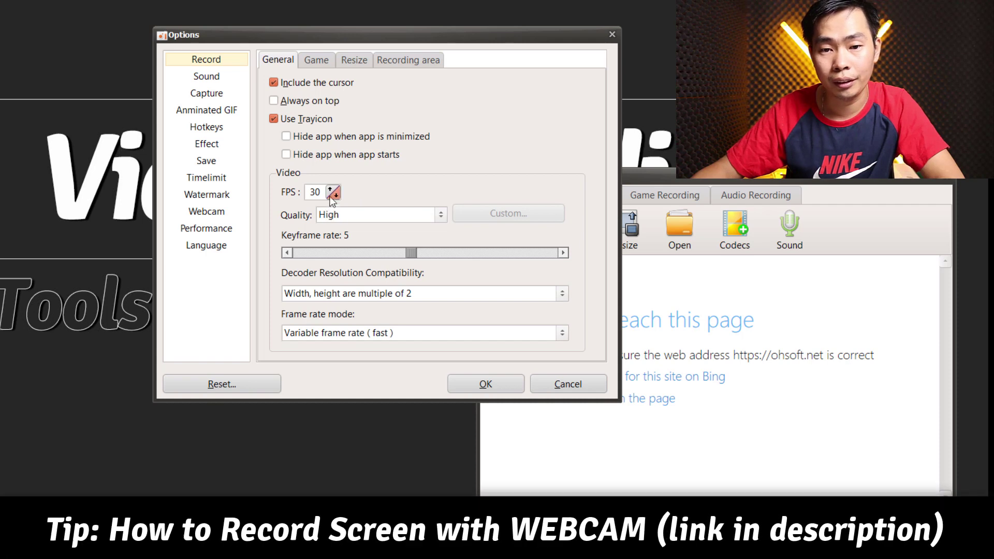
{"action": "left_click", "coordinate": [333, 191]}
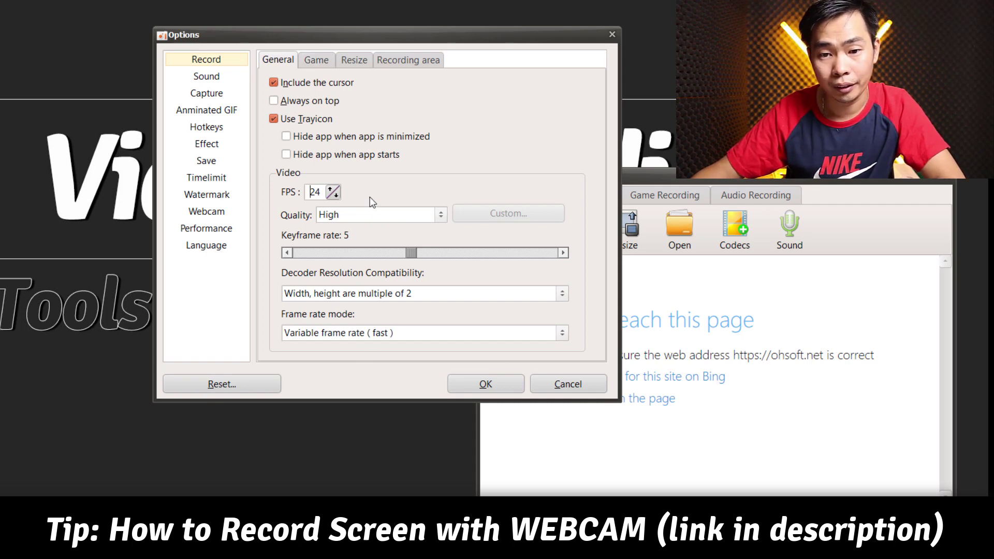
- Set Decoder Resolution Compatibility to "Width, Height are multiple of 16", try Very High quality, and set the quality back to High
{"action": "left_click", "coordinate": [481, 290]}
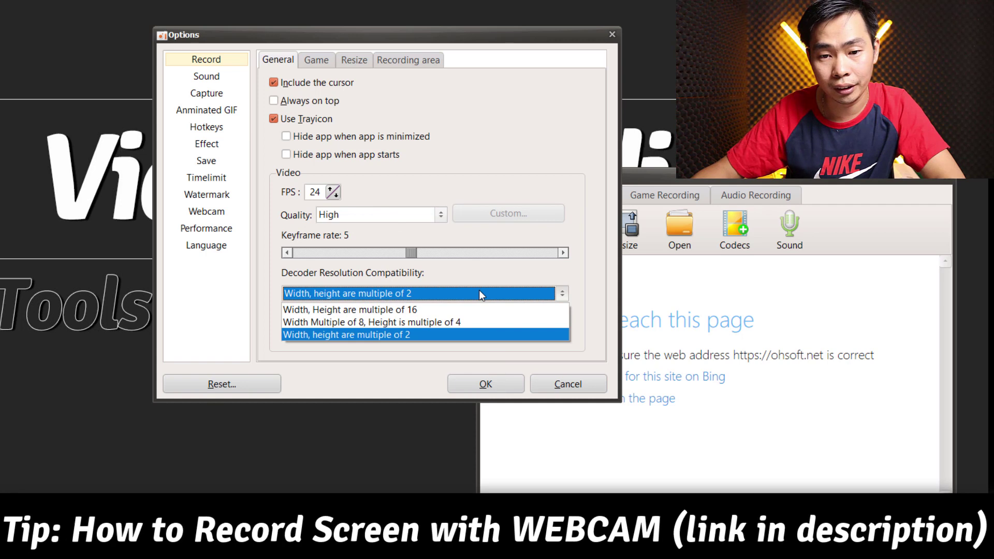
{"action": "left_click", "coordinate": [472, 310]}
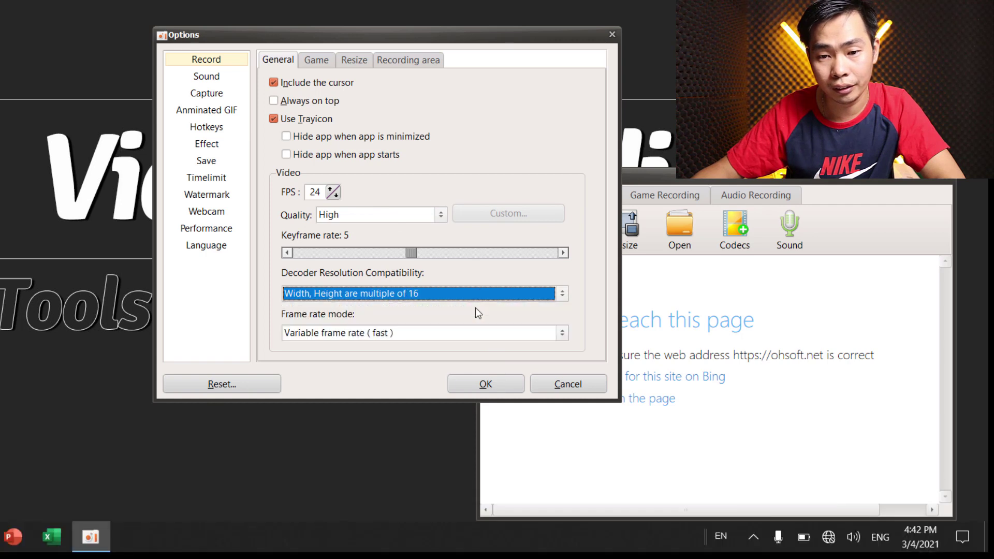
{"action": "left_click", "coordinate": [427, 212]}
{"action": "left_click", "coordinate": [412, 229]}
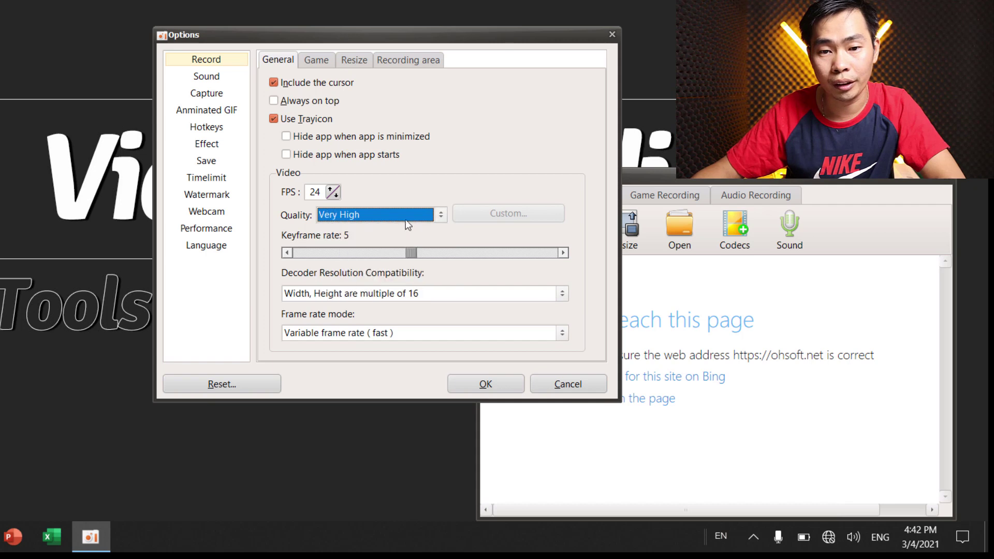
{"action": "left_click", "coordinate": [368, 213]}
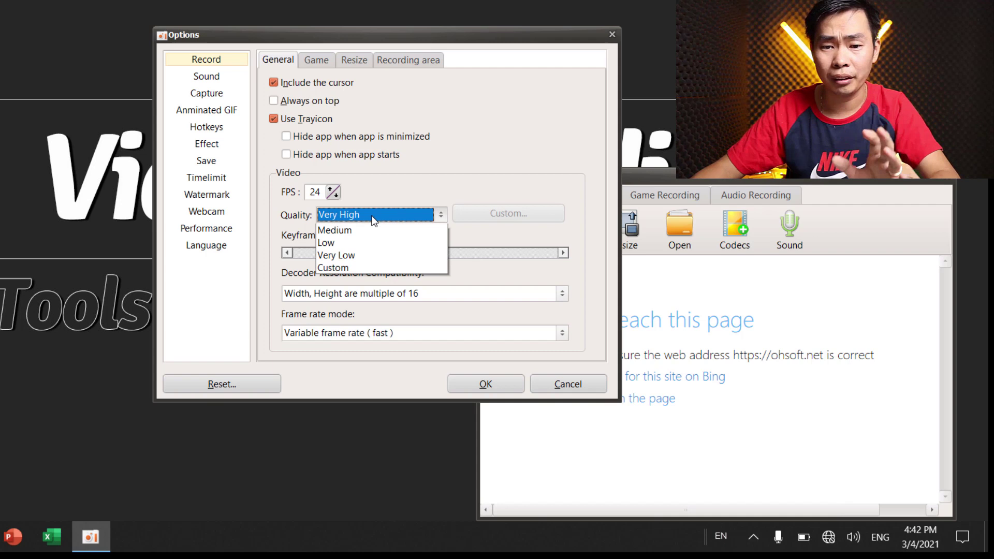
{"action": "left_click", "coordinate": [362, 241]}
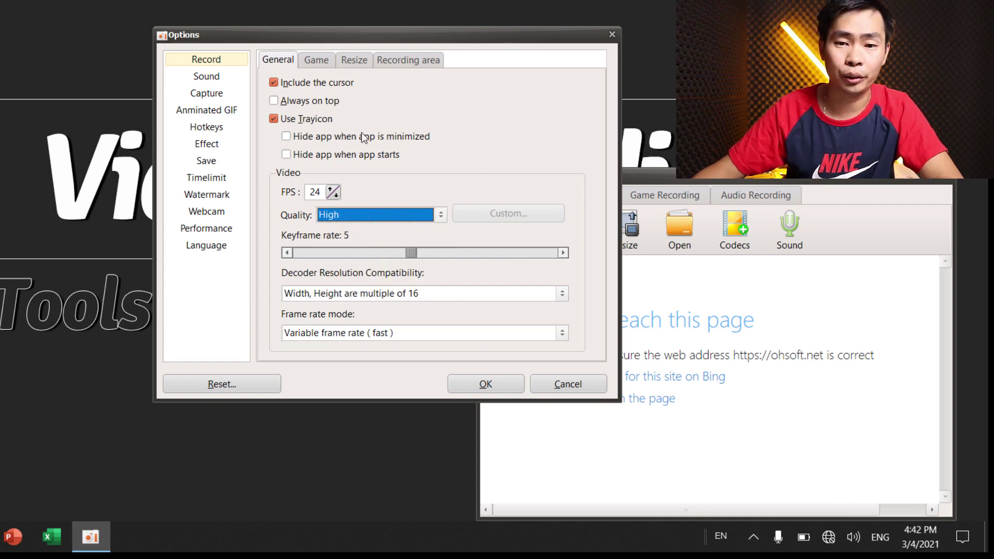
- Glance at the game recording options, enable Resize a video, and set its resolution to 1080p FHD (1920x1080)
{"action": "left_click", "coordinate": [316, 62]}
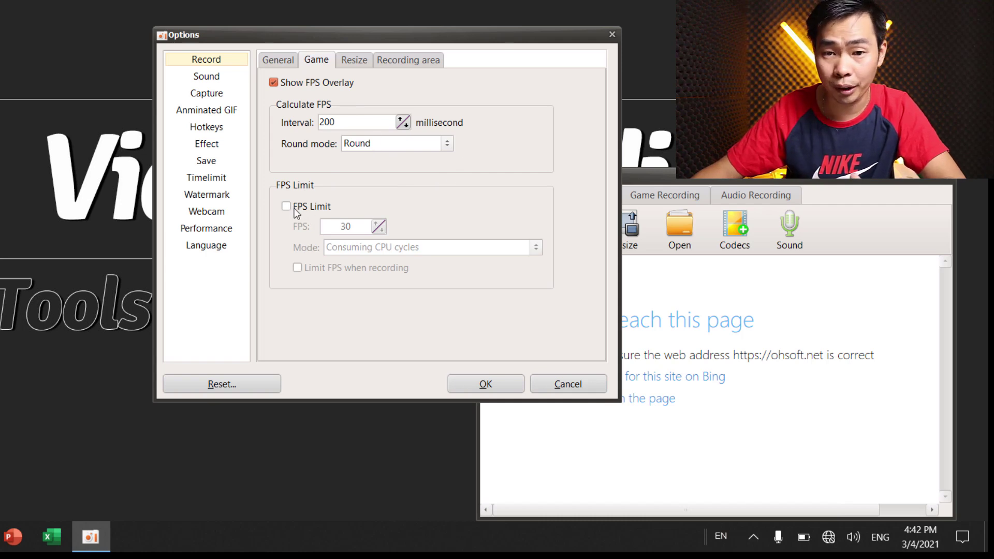
{"action": "left_click", "coordinate": [349, 61]}
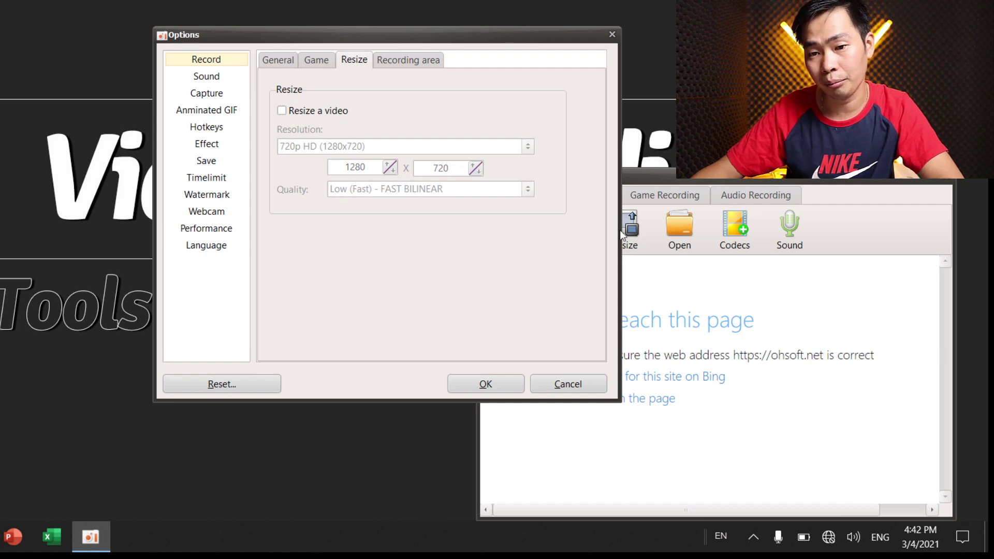
{"action": "left_click", "coordinate": [296, 112]}
{"action": "left_click", "coordinate": [362, 147]}
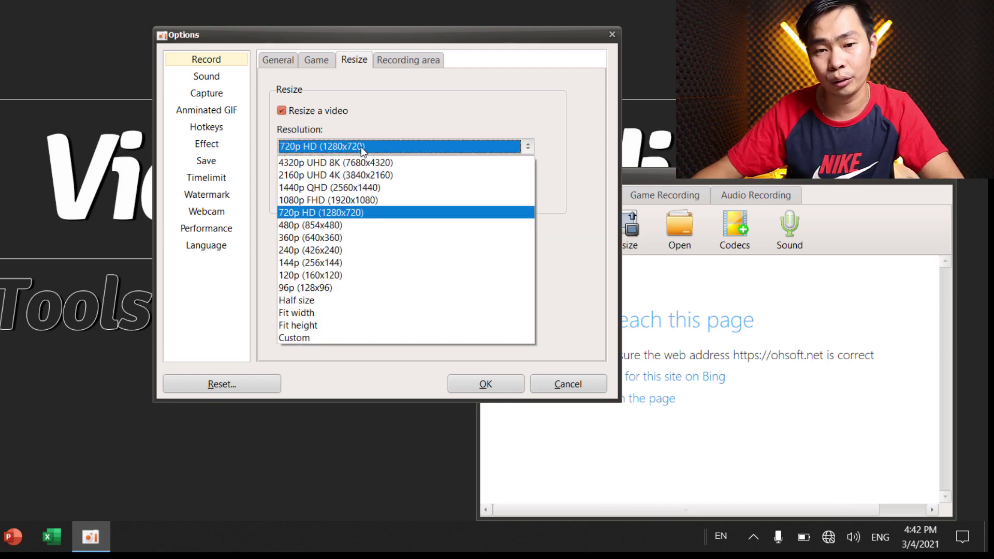
{"action": "left_click", "coordinate": [344, 200]}
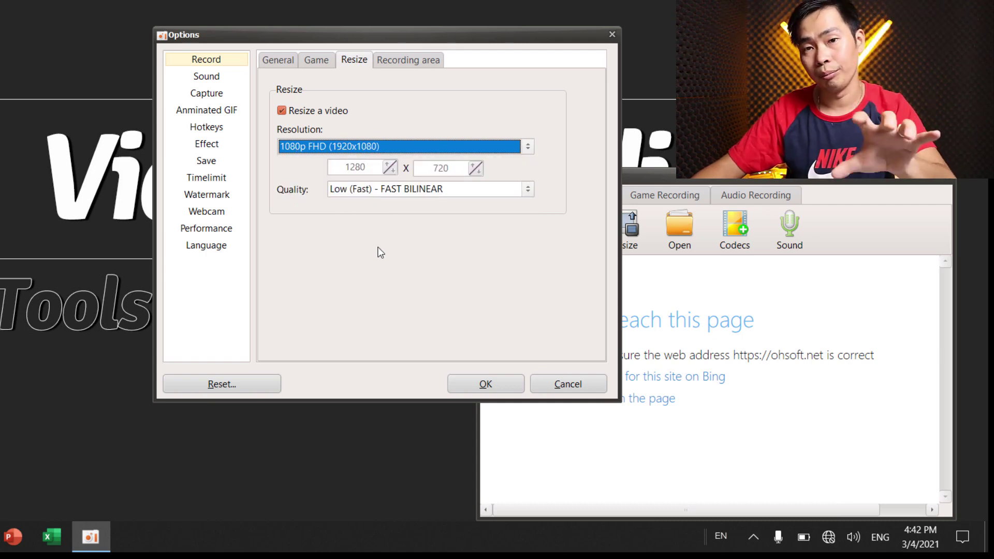
- Review the recording area, sound and image capture options, keeping their current settings
{"action": "left_click", "coordinate": [405, 61]}
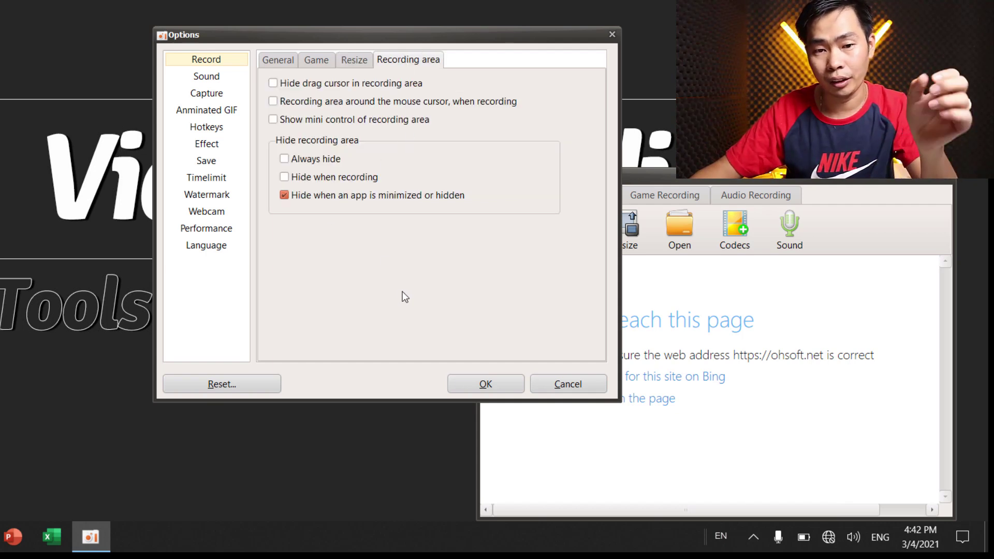
{"action": "left_click", "coordinate": [212, 80]}
{"action": "left_click", "coordinate": [217, 97]}
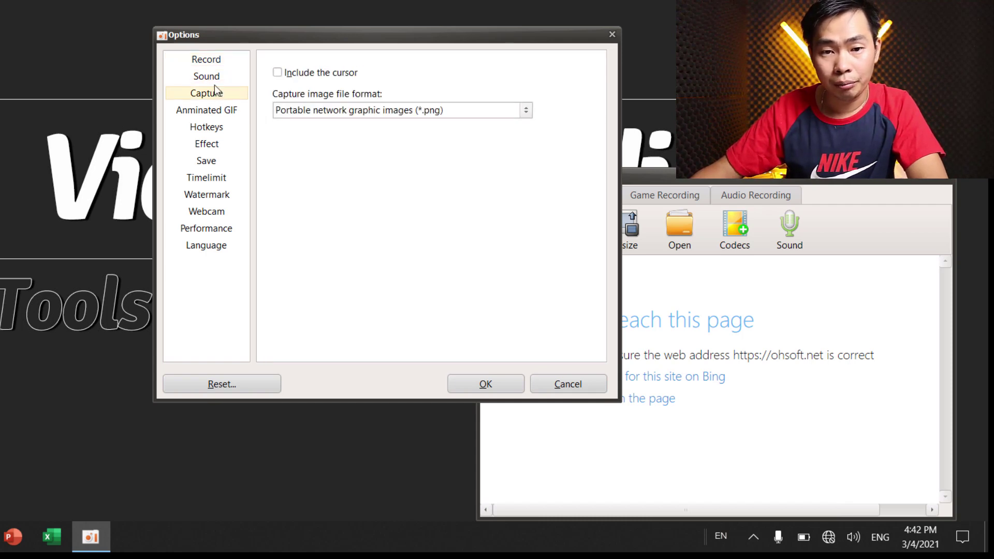
{"action": "left_click", "coordinate": [213, 78]}
{"action": "left_click", "coordinate": [404, 105]}
{"action": "left_click", "coordinate": [393, 107]}
{"action": "left_click", "coordinate": [209, 96]}
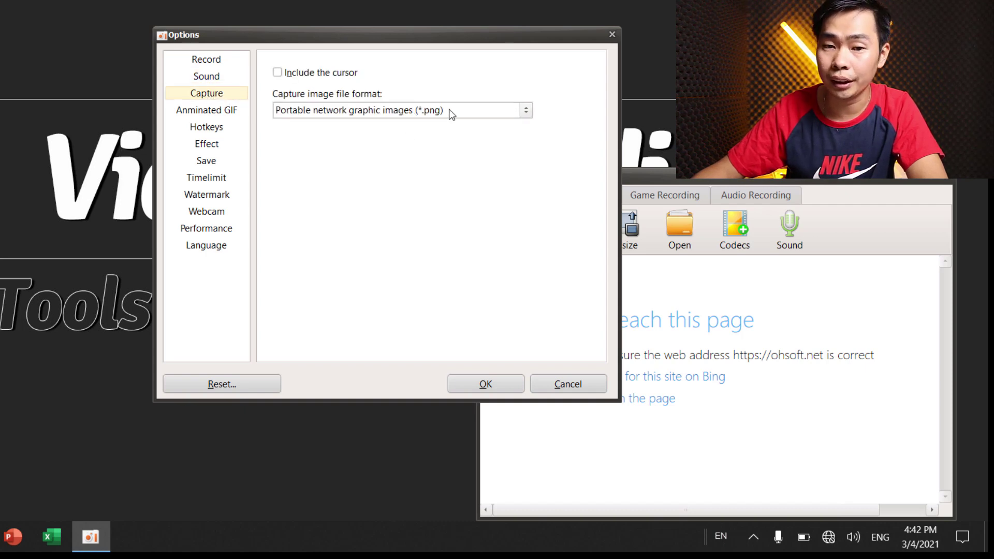
- Review the animated GIF options, the hotkey assignments and the mouse click effect settings
{"action": "left_click", "coordinate": [220, 110]}
{"action": "left_click", "coordinate": [213, 128]}
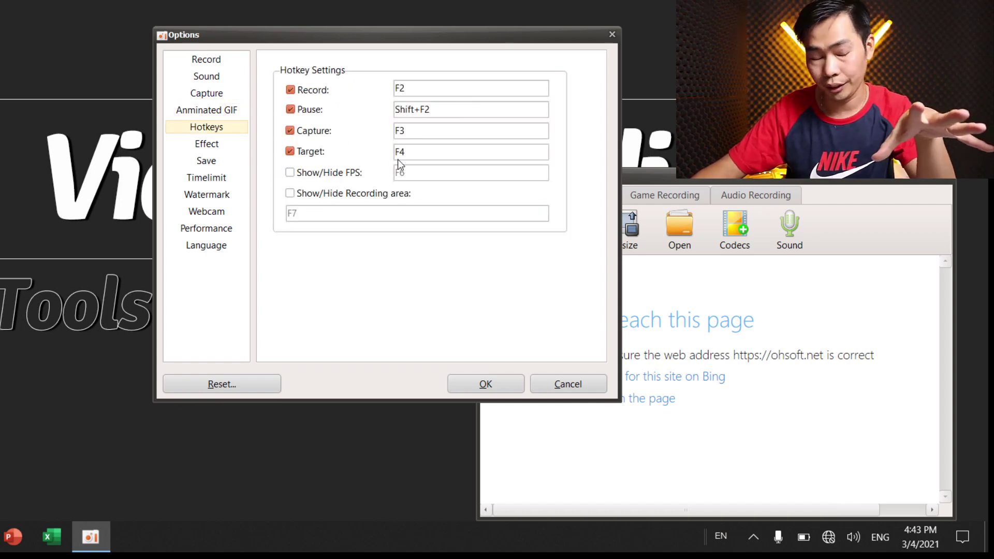
{"action": "left_click", "coordinate": [203, 145]}
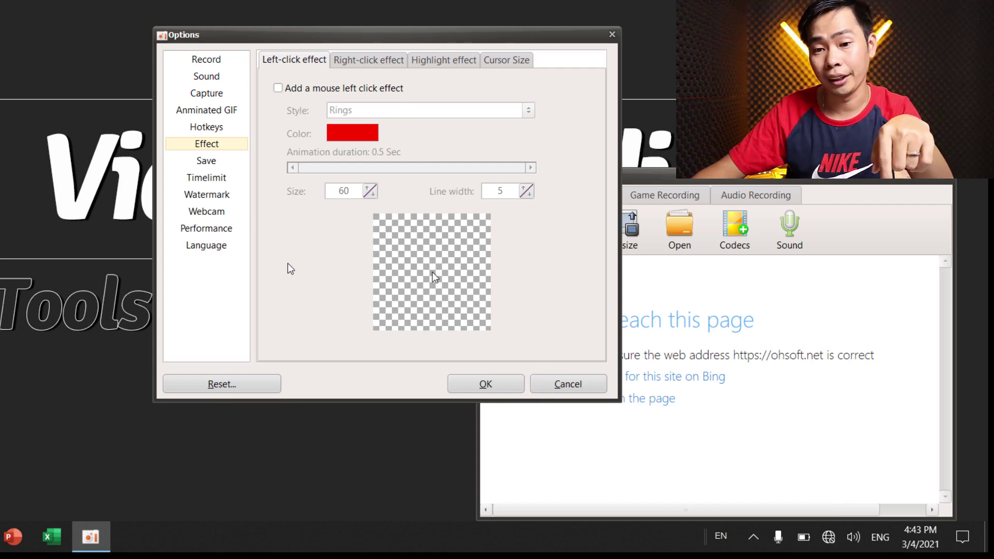
- Review the output path and file naming settings, the recording time limit and the watermark options
{"action": "left_click", "coordinate": [210, 161]}
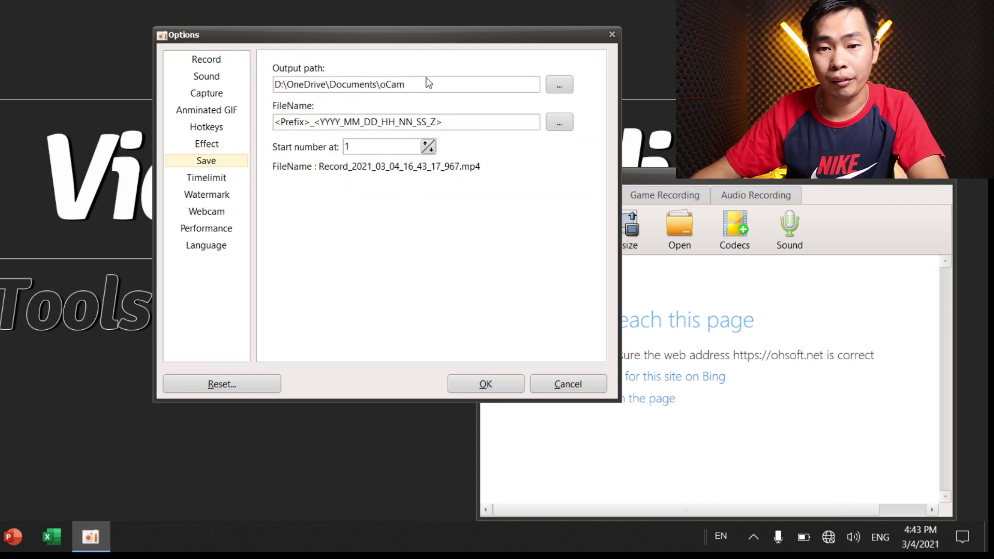
{"action": "double_click", "coordinate": [384, 87]}
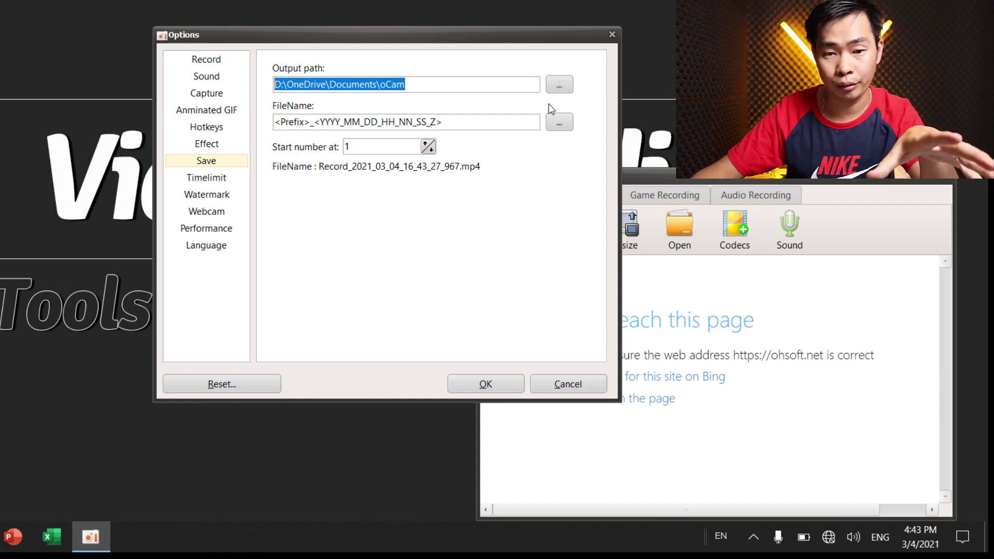
{"action": "left_click", "coordinate": [205, 178]}
{"action": "left_click", "coordinate": [215, 161]}
{"action": "left_click", "coordinate": [207, 177]}
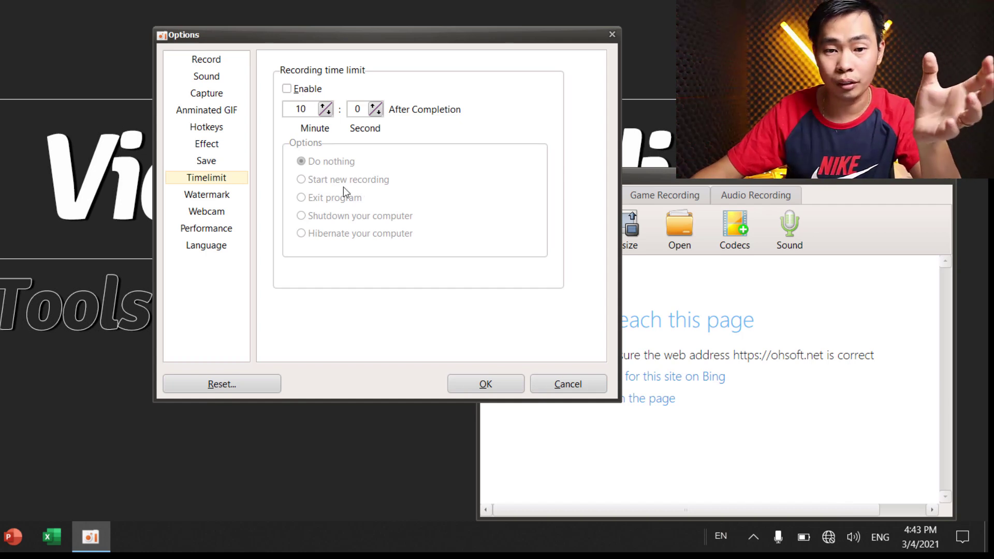
{"action": "left_click", "coordinate": [209, 195]}
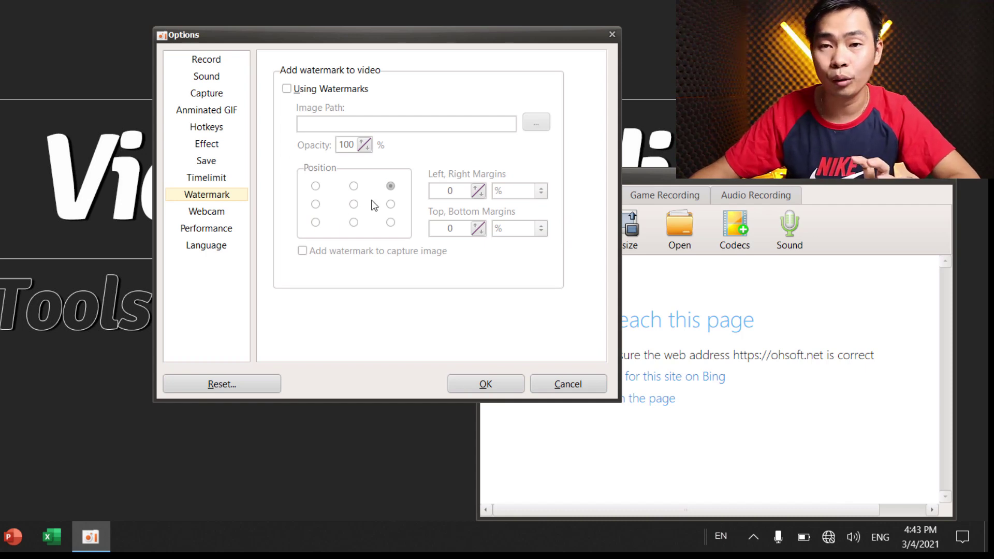
- Review the webcam overlay, performance and language settings
{"action": "left_click", "coordinate": [208, 213]}
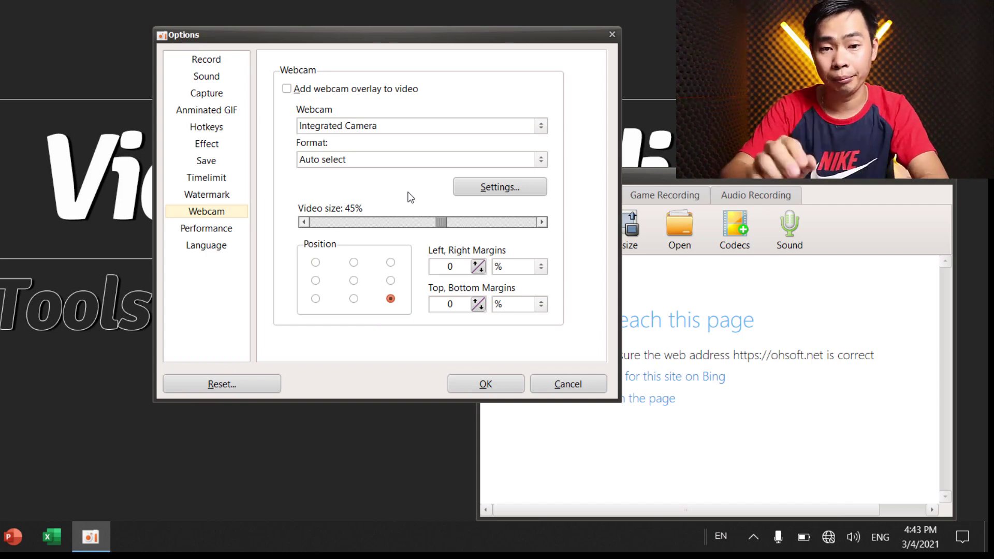
{"action": "left_click", "coordinate": [213, 225]}
{"action": "left_click", "coordinate": [213, 214]}
{"action": "left_click", "coordinate": [214, 228]}
{"action": "left_click", "coordinate": [214, 246]}
{"action": "left_click", "coordinate": [218, 229]}
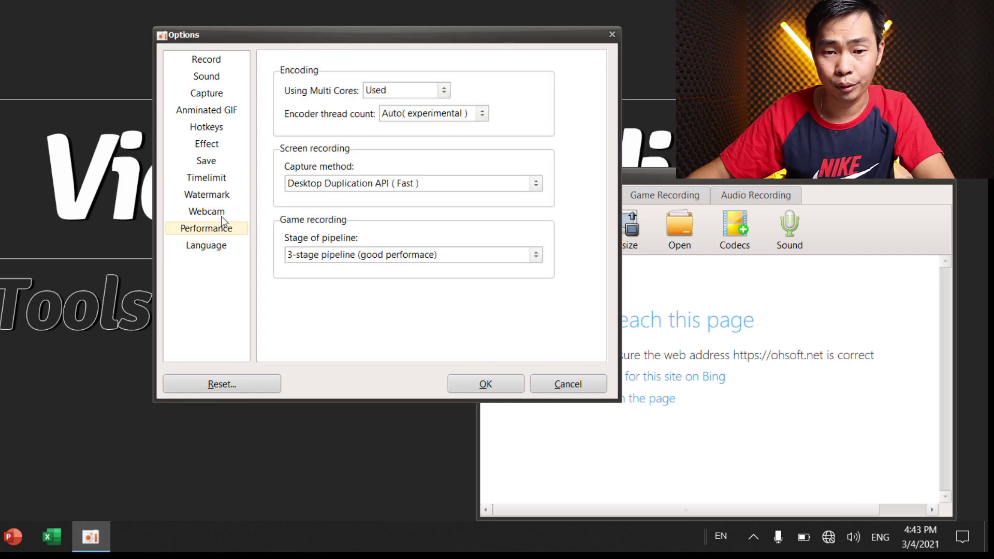
{"action": "left_click", "coordinate": [222, 216]}
{"action": "left_click", "coordinate": [217, 248]}
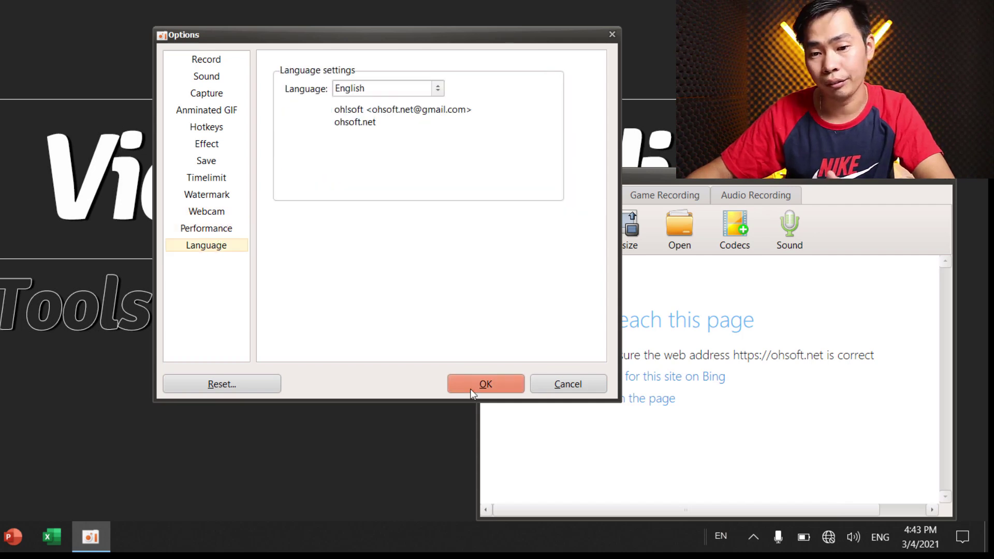